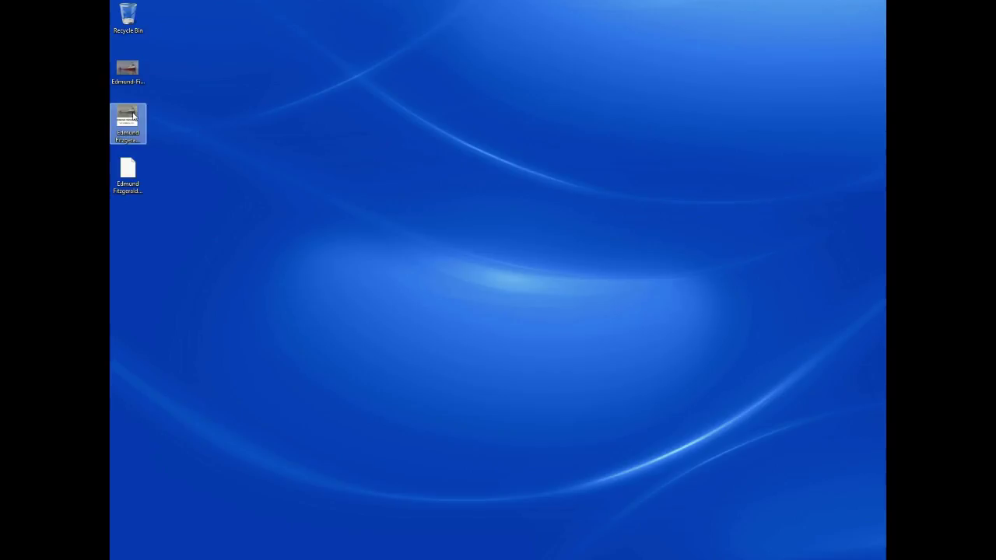
Preview the Edmund Fitzgerald ship photo in Windows Photo Viewer
right_click(133, 114)
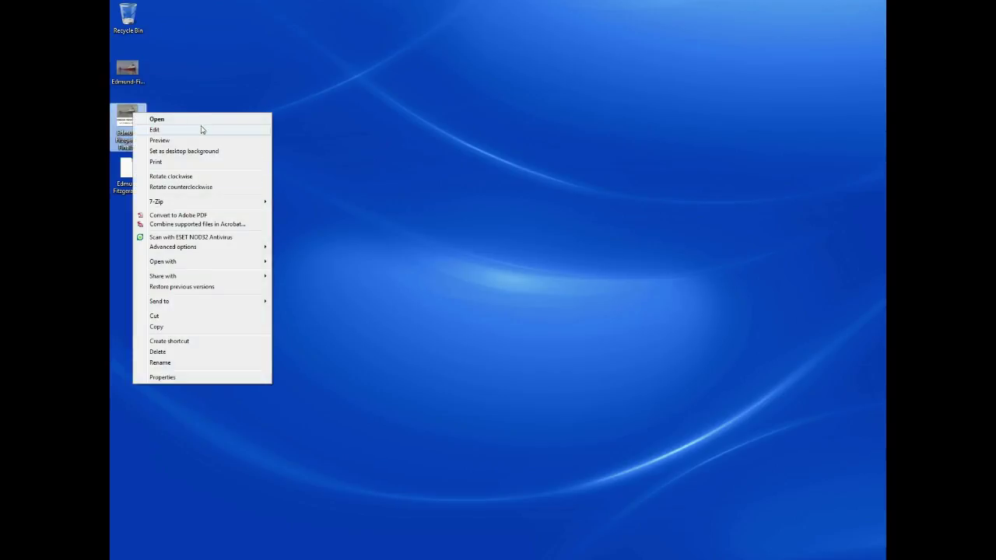
mouse_move(233, 264)
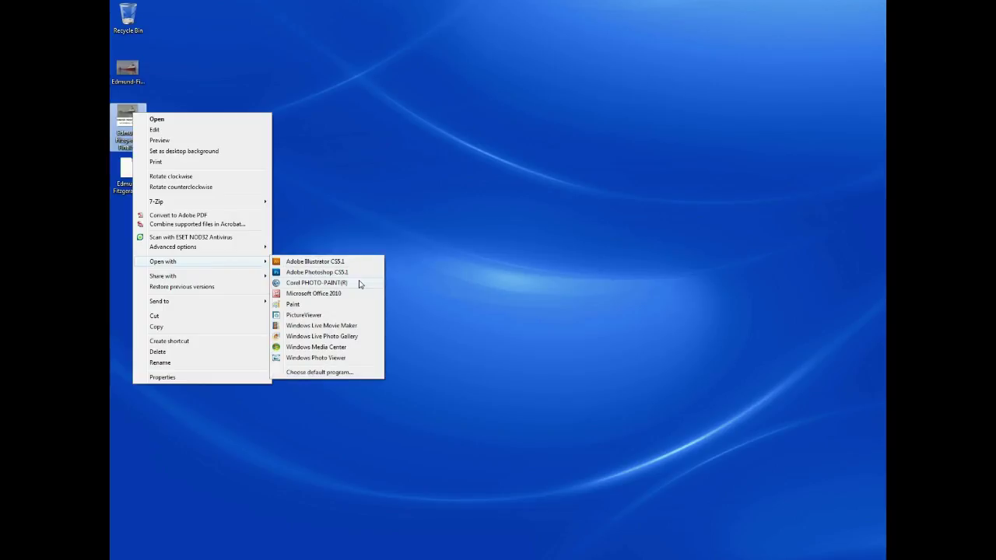
left_click(316, 357)
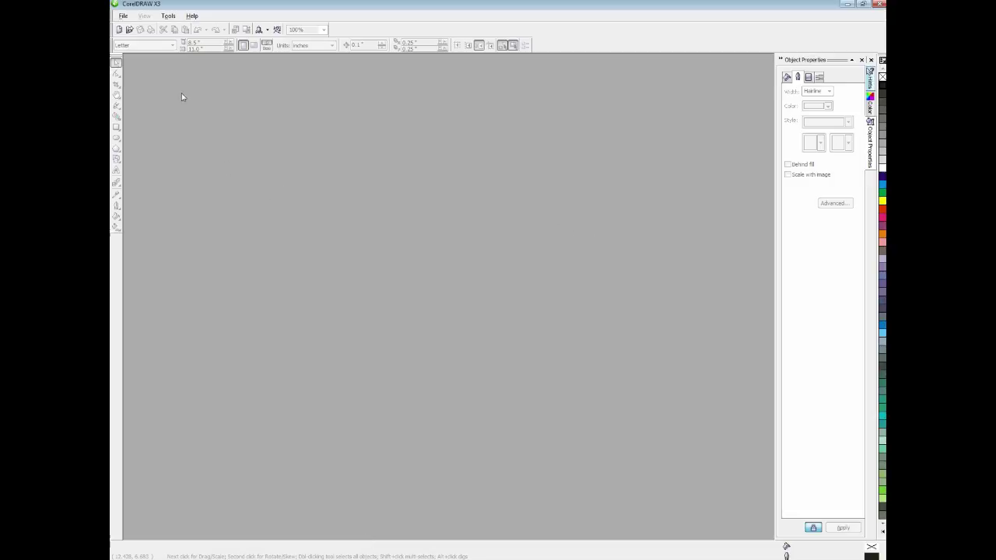
Create a new Letter document and import Edmund-Fitzgerald.jpg from the Desktop
left_click(123, 16)
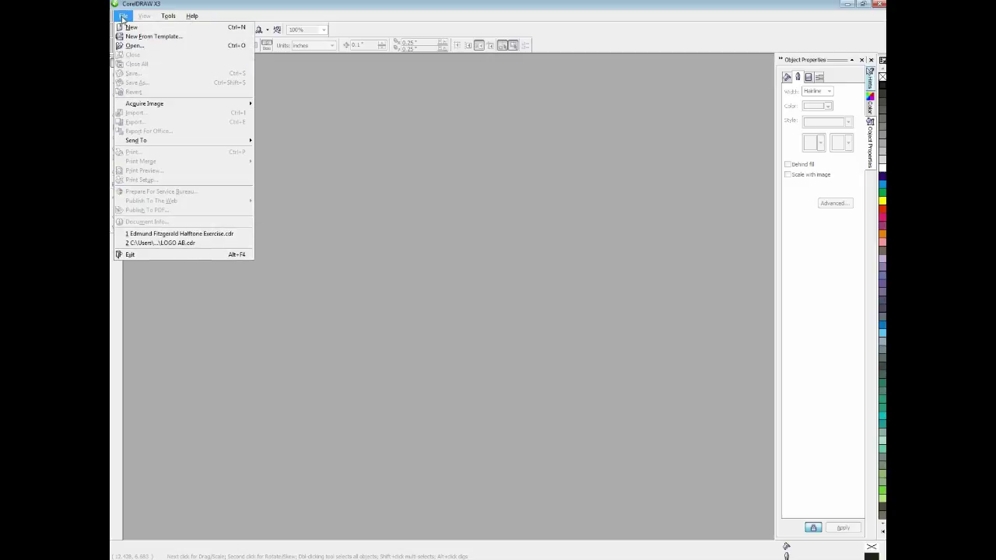
left_click(131, 27)
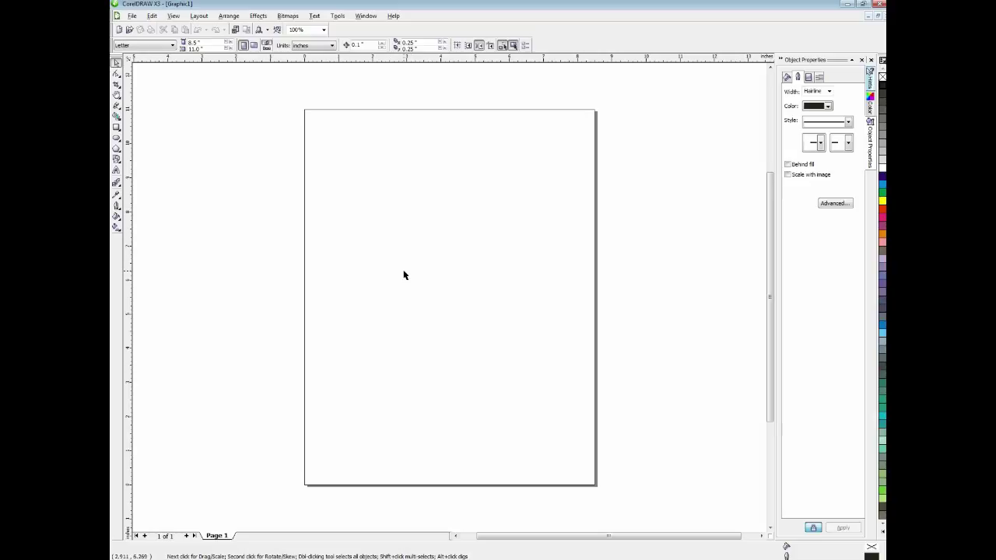
left_click(131, 16)
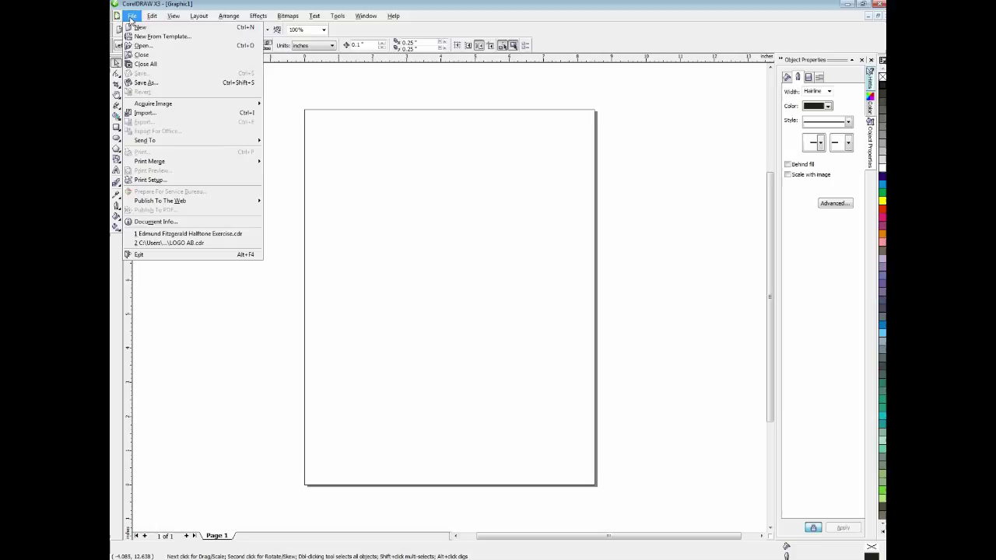
left_click(154, 115)
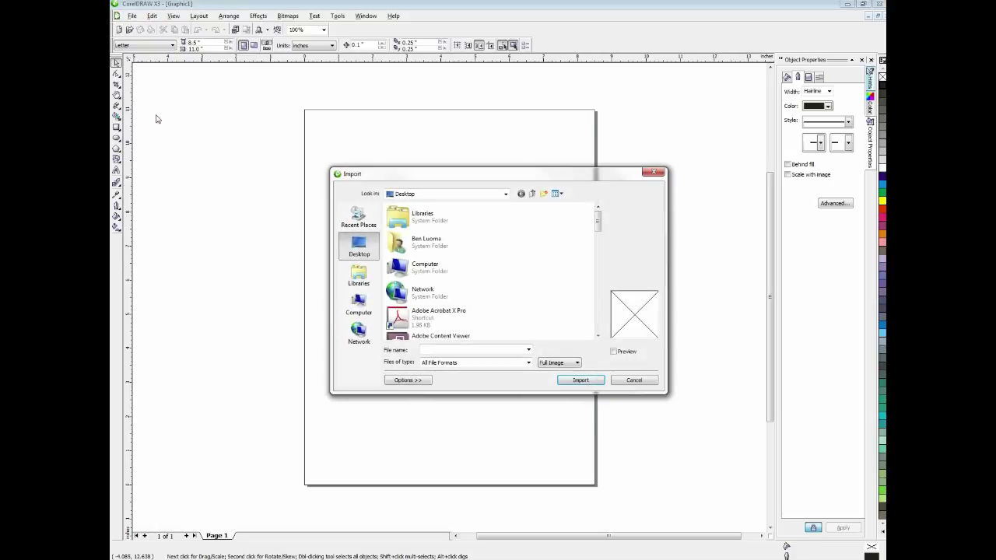
left_click_drag(597, 221, 597, 301)
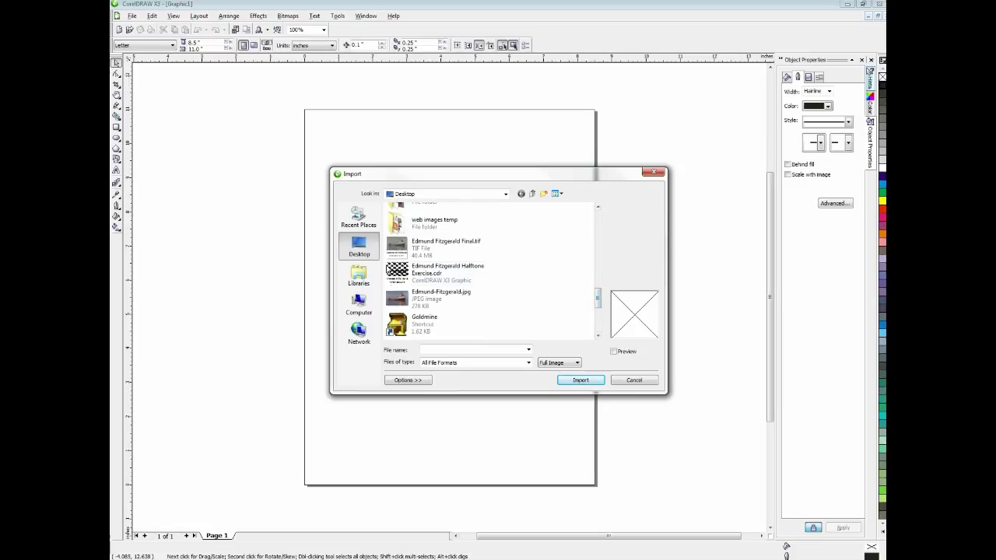
left_click(445, 297)
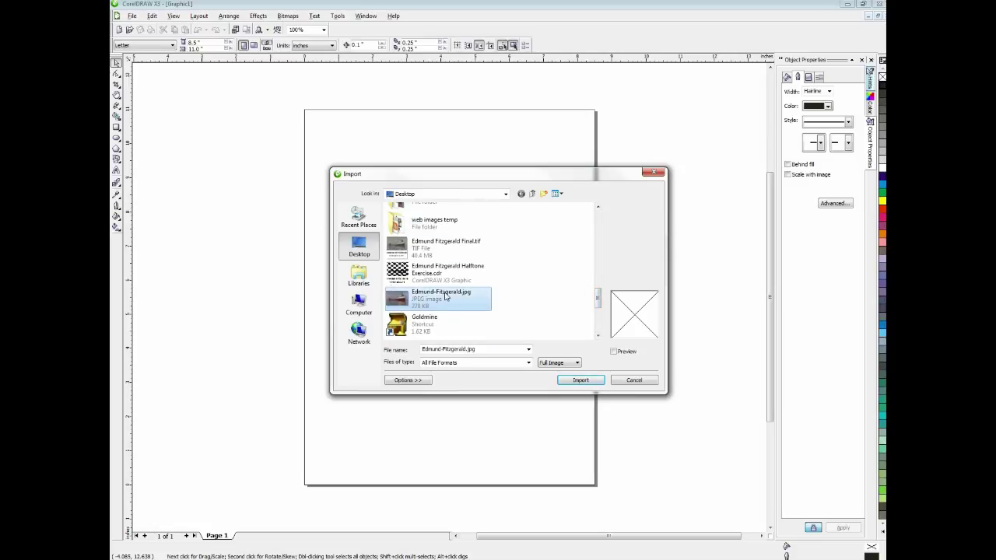
left_click(588, 382)
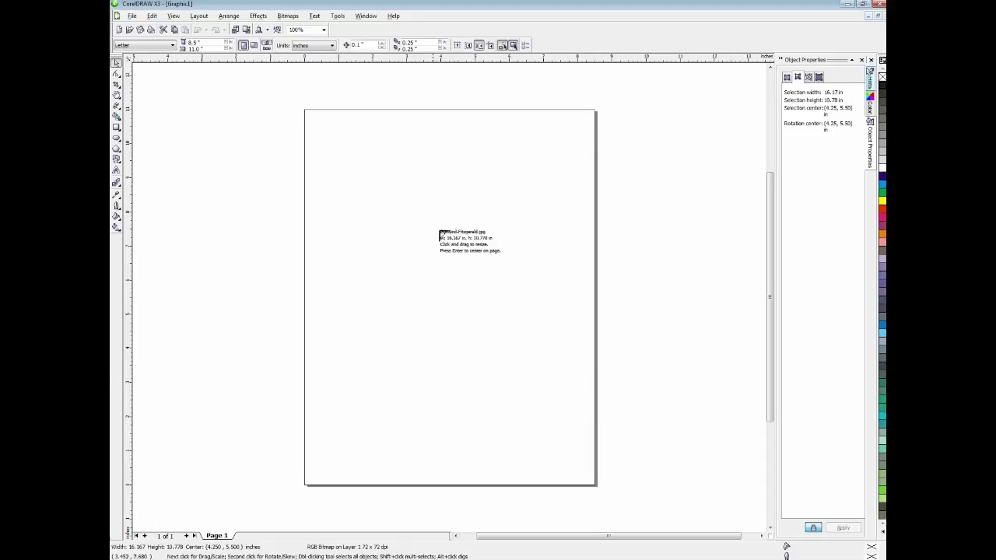
Place the ship photo, scale it to about 4.97 × 3.32 in, and position it on the upper page
left_click(356, 193)
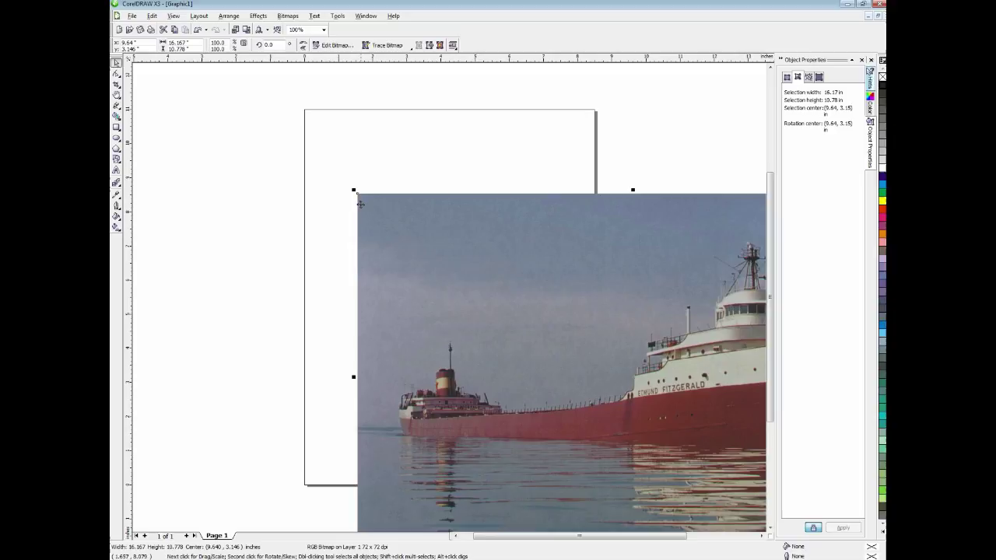
left_click_drag(353, 189, 528, 307)
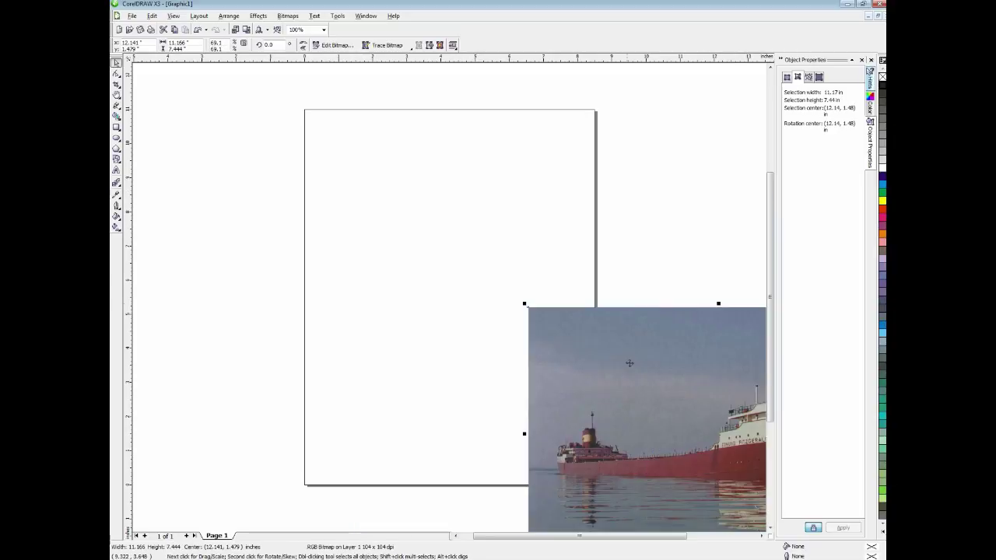
left_click_drag(652, 384, 373, 207)
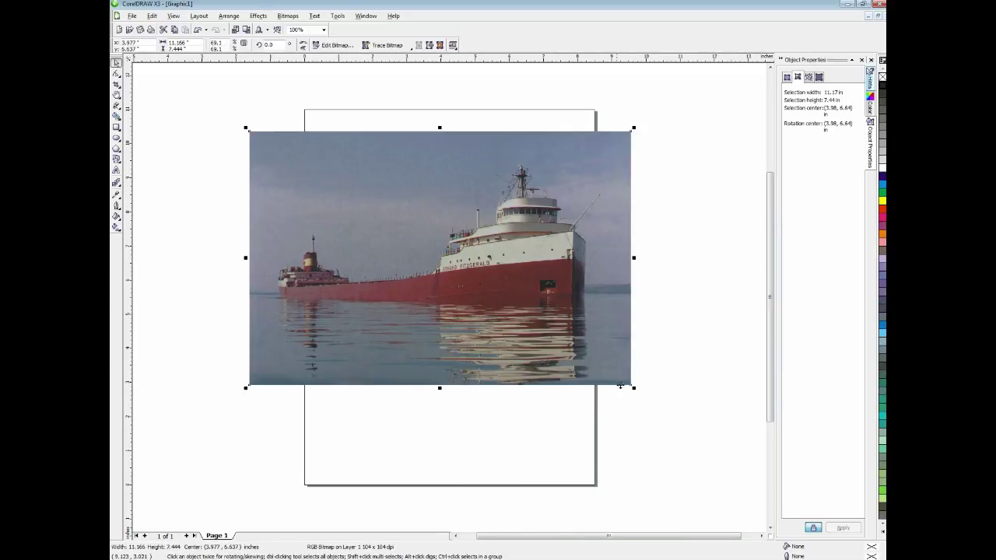
left_click_drag(631, 384, 573, 349)
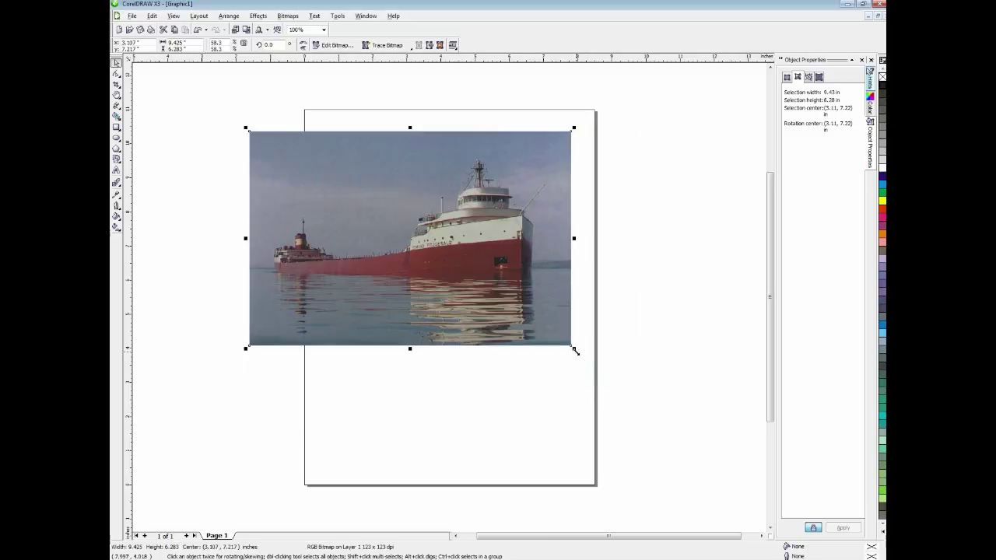
left_click_drag(245, 126, 369, 201)
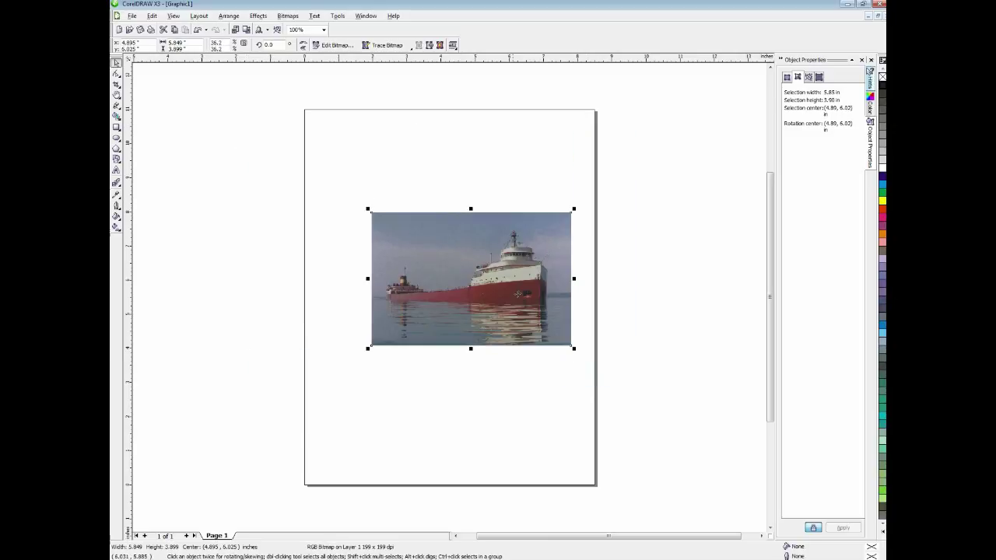
left_click_drag(573, 348, 554, 336)
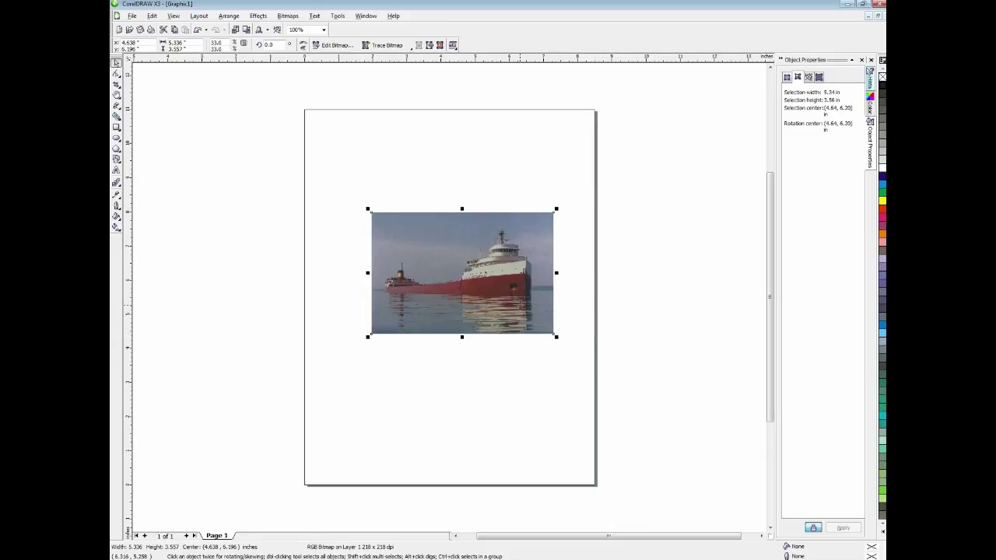
left_click_drag(520, 305, 505, 263)
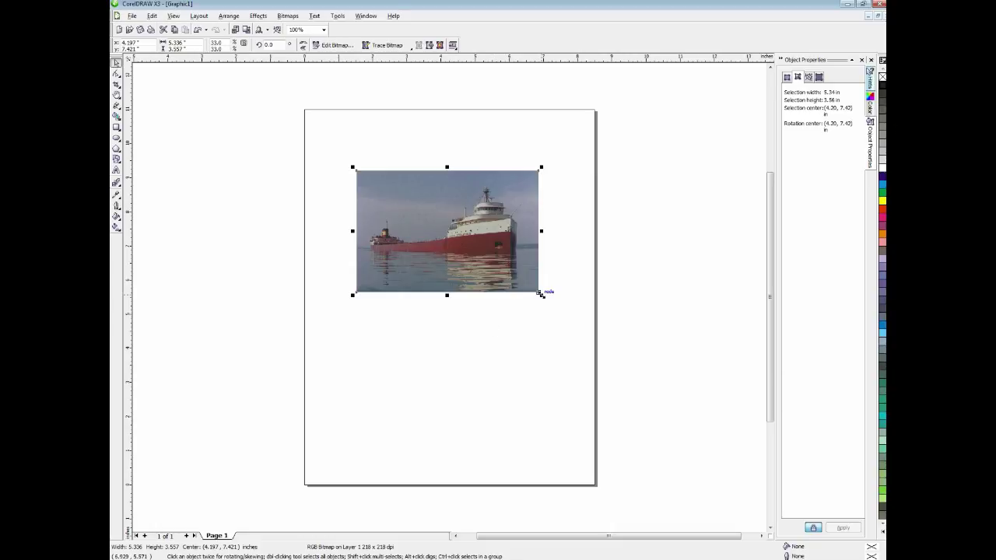
left_click_drag(542, 294, 528, 284)
left_click_drag(468, 240, 472, 238)
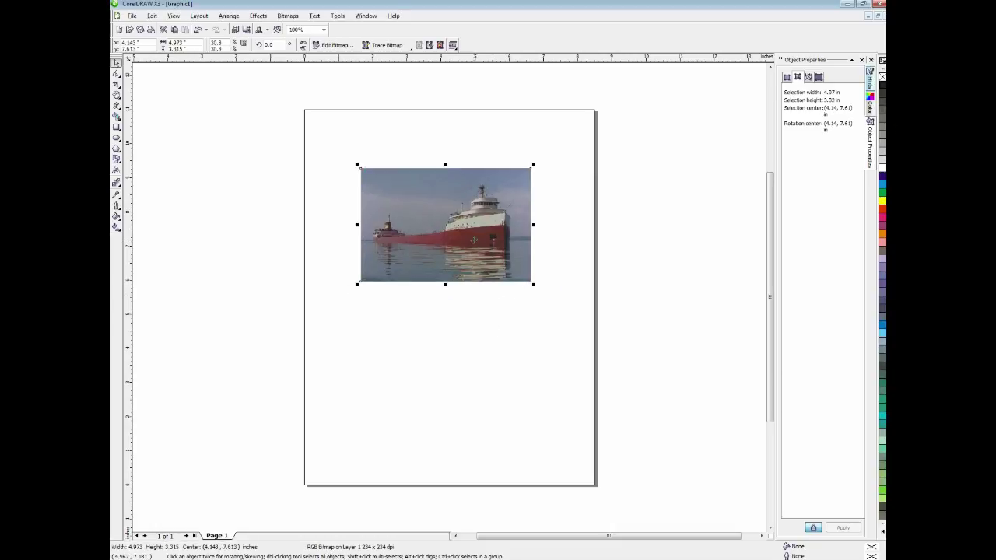
left_click(466, 318)
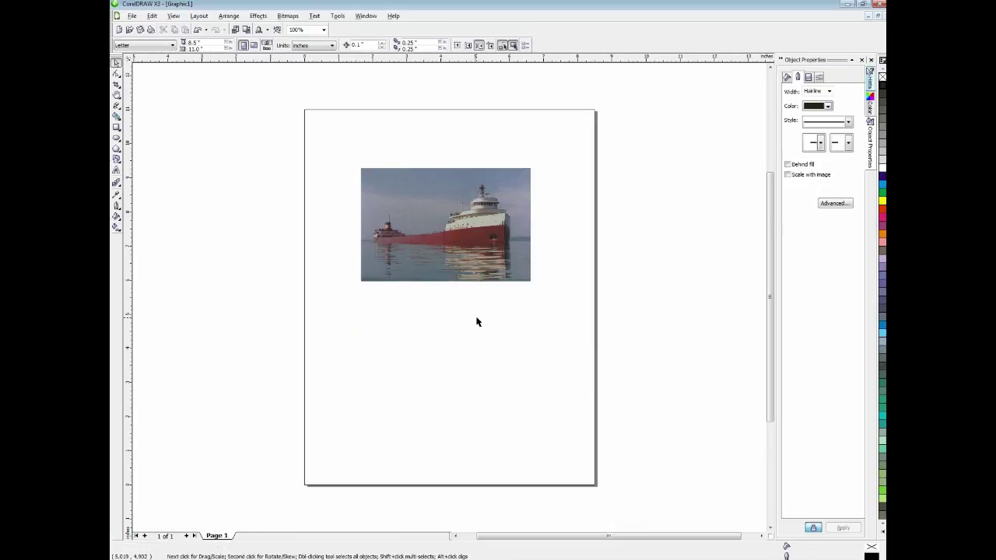
Open the ship bitmap with Edit Bitmap in a maximized Corel PHOTO-PAINT X3 window
left_click(472, 208)
right_click(455, 192)
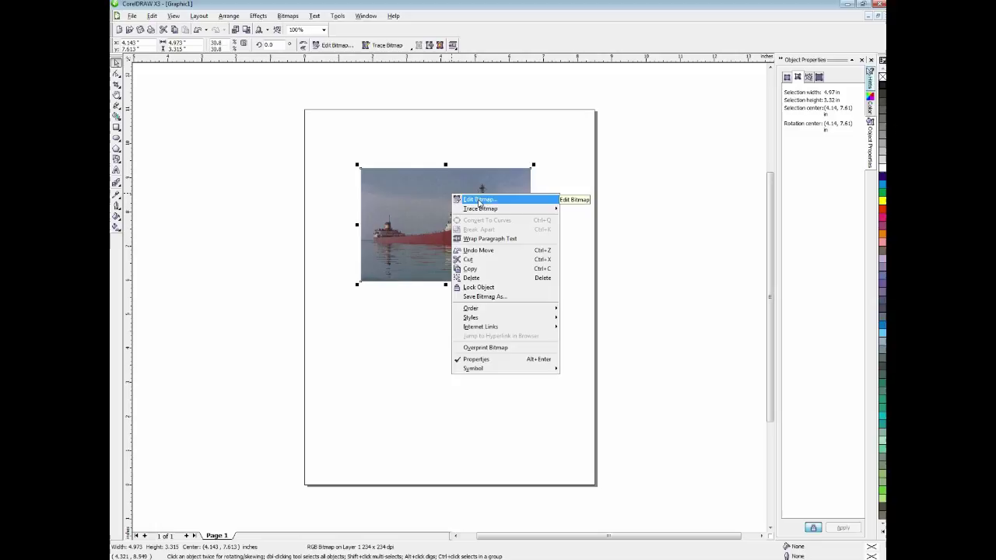
left_click(479, 201)
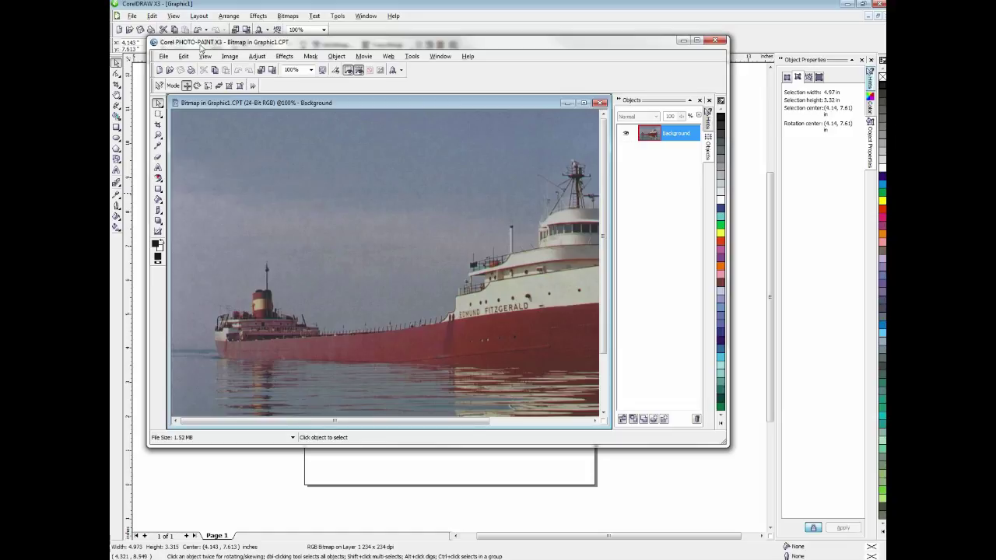
left_click(697, 40)
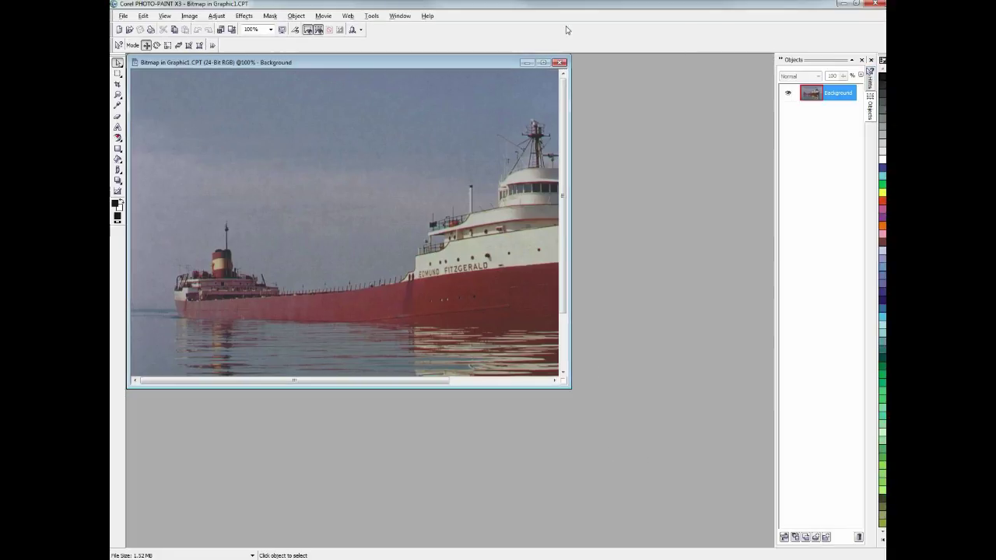
Enlarge the image window and convert the photo to Grayscale (8-bit)
left_click(543, 62)
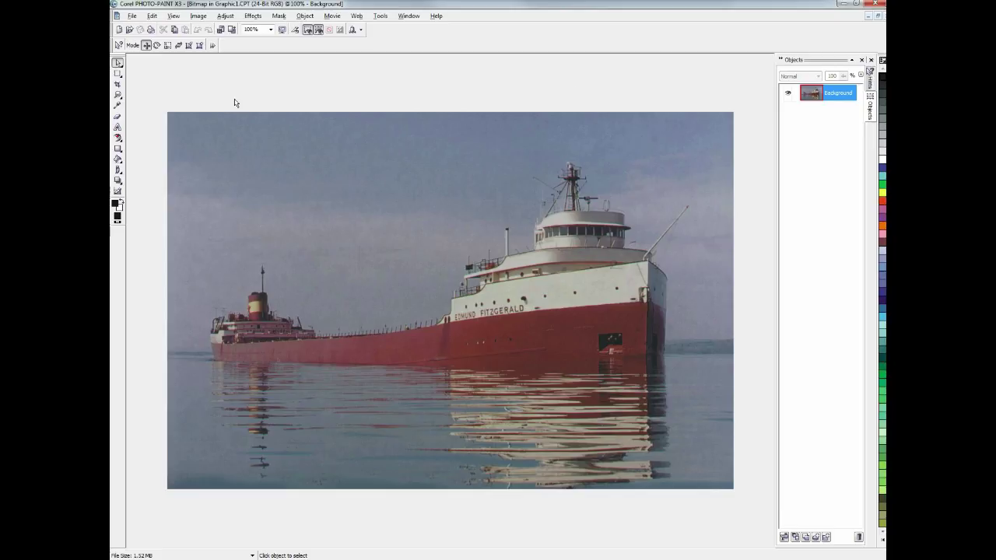
left_click(199, 16)
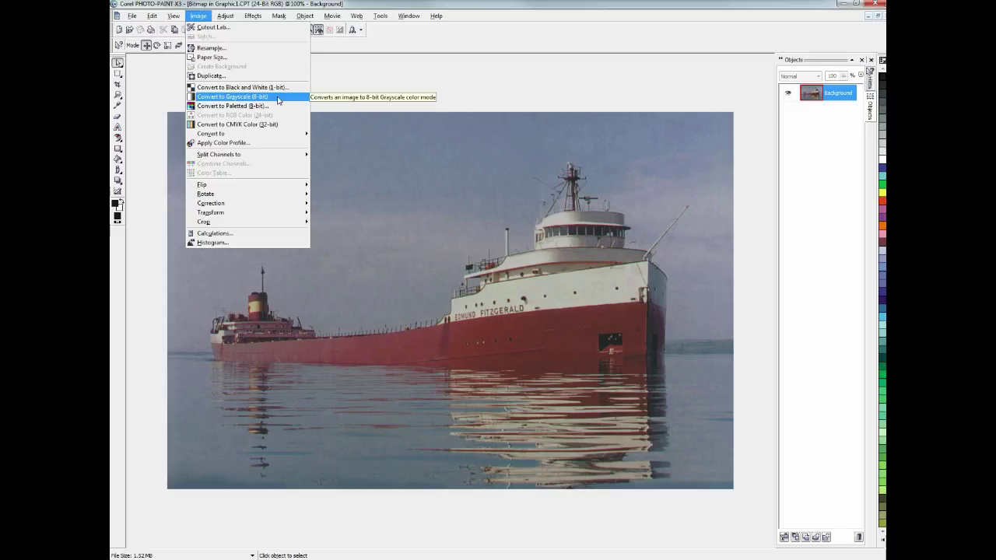
left_click(278, 97)
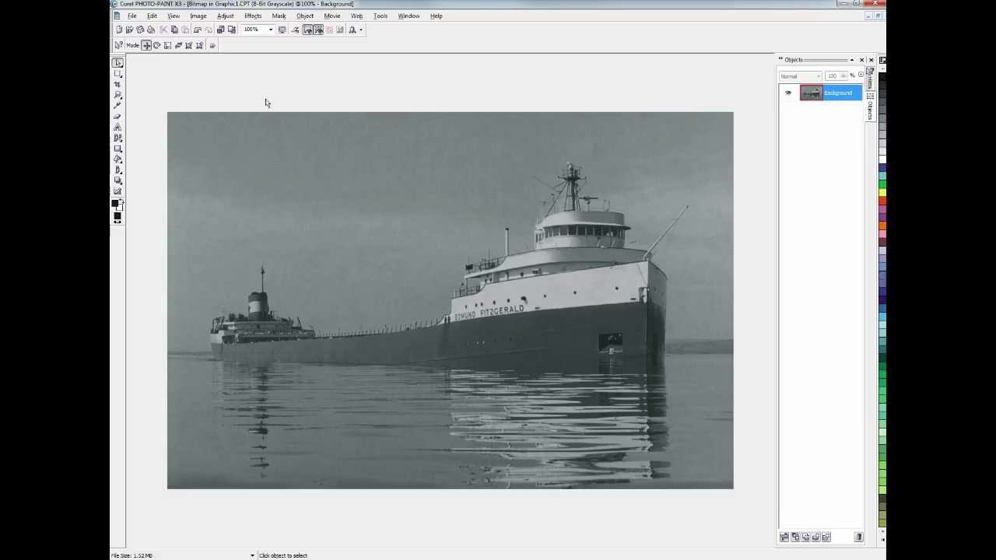
Resample the grayscale photo to 800 dpi horizontal resolution
left_click(200, 17)
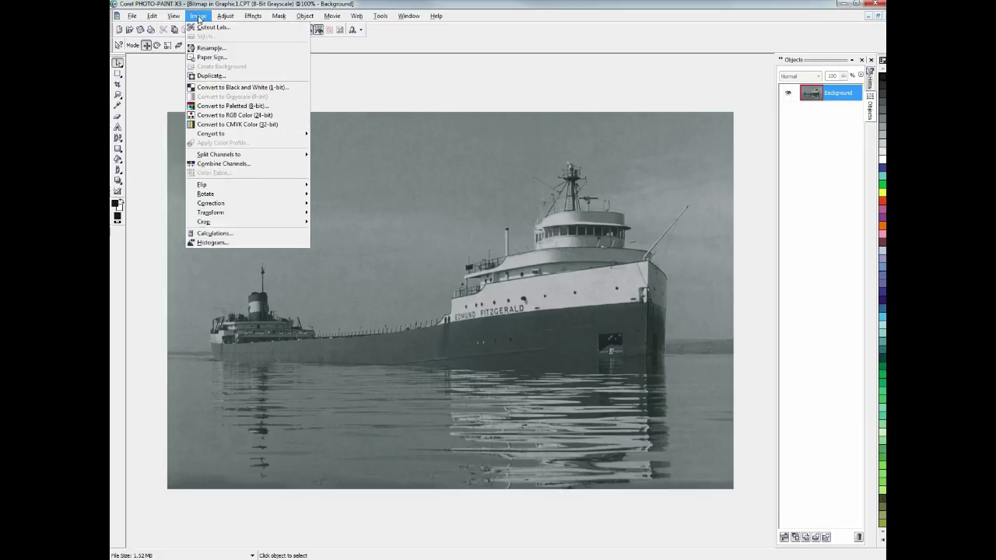
left_click(222, 49)
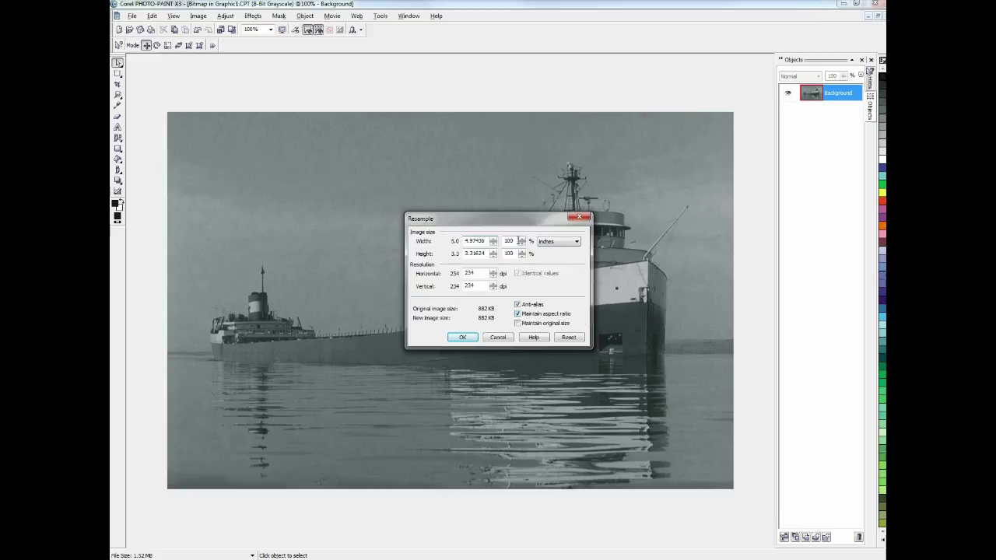
left_click_drag(480, 272, 464, 272)
type("800")
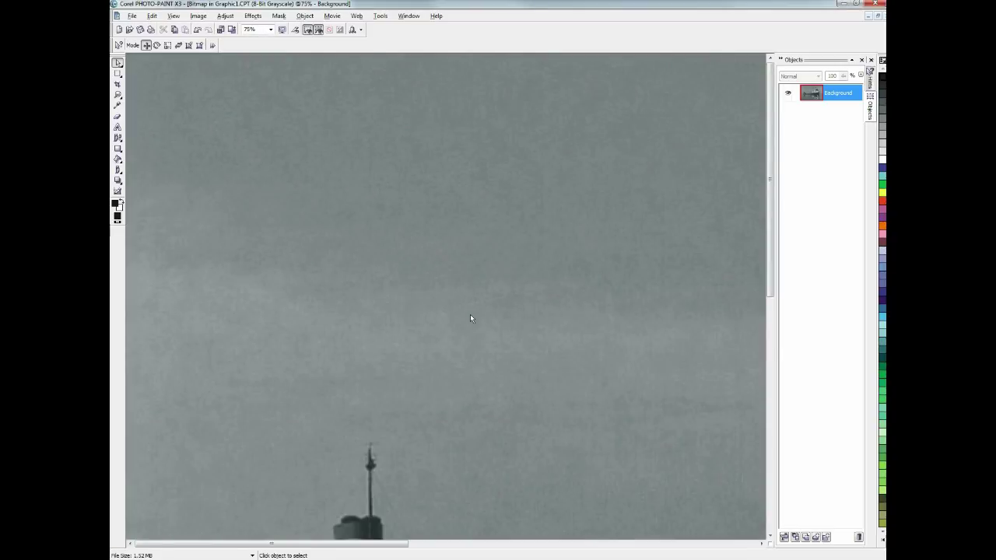
scroll(469, 316, "down", 1)
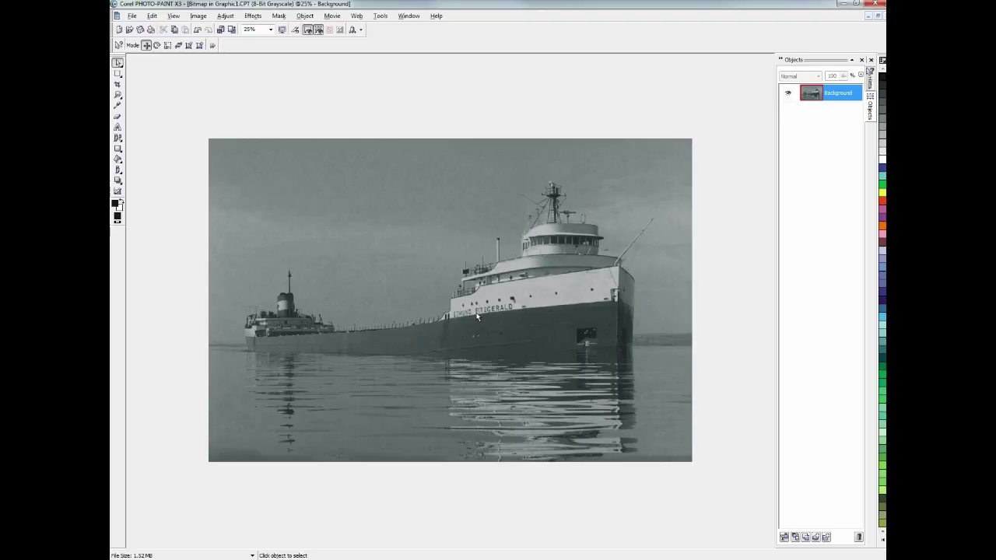
Open Convert to Black and White (1-bit) and zoom the previews out to show the whole ship
left_click(207, 17)
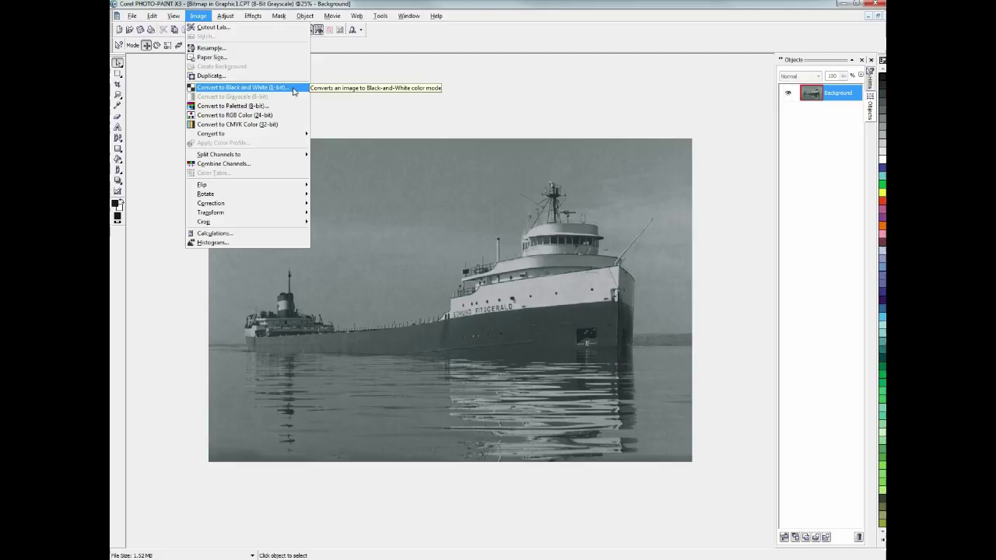
left_click(294, 91)
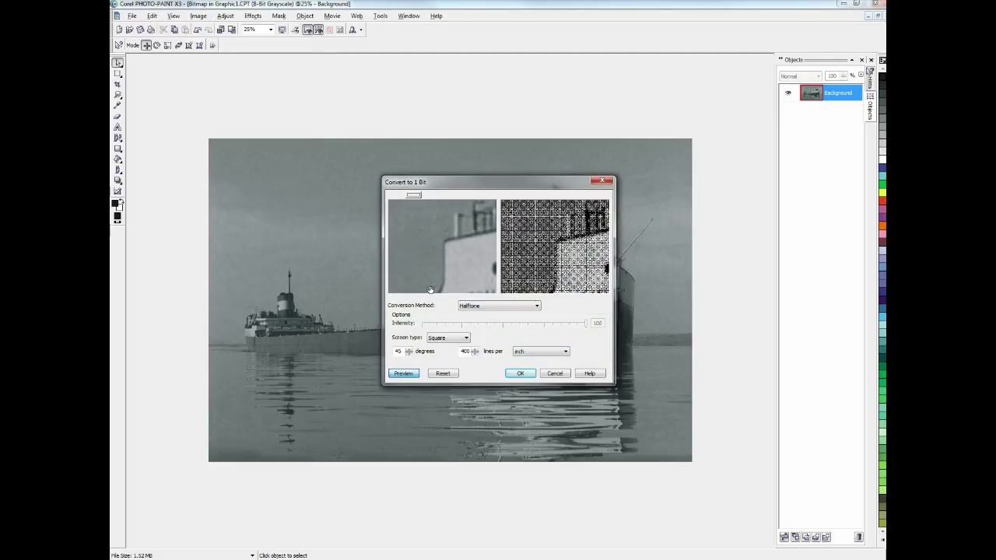
right_click(453, 248)
right_click(453, 248)
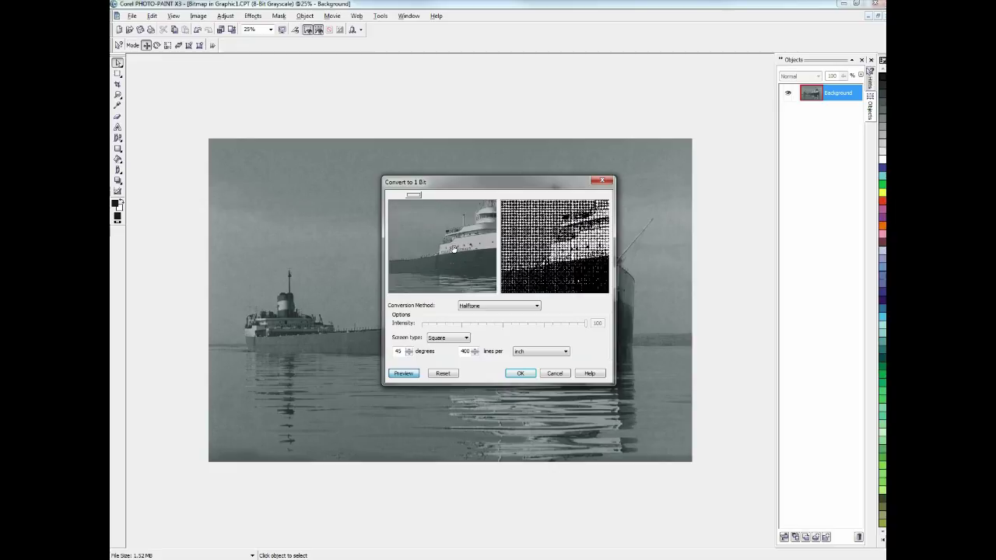
right_click(453, 248)
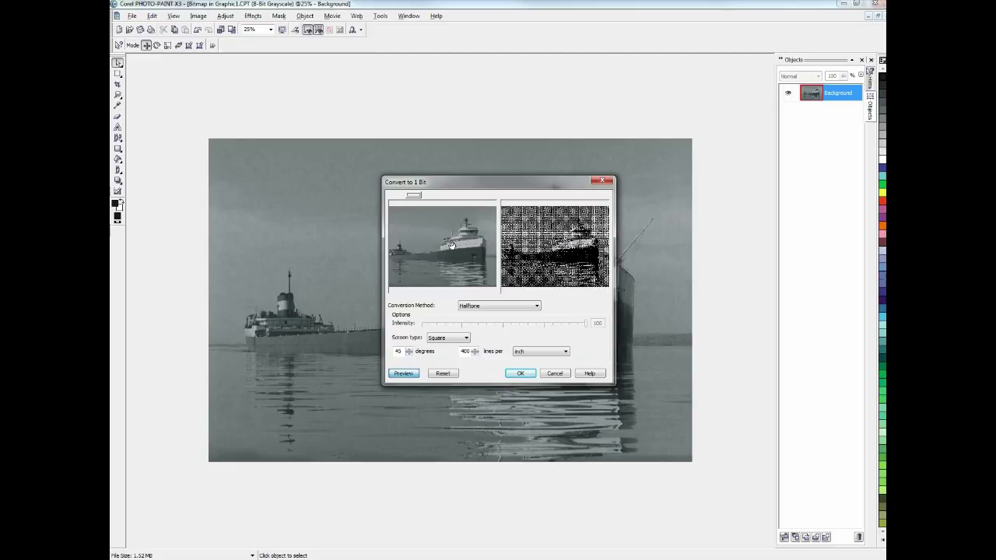
Keep the Halftone method, choose Round screen dots, and enter 55 lines per inch
left_click(500, 310)
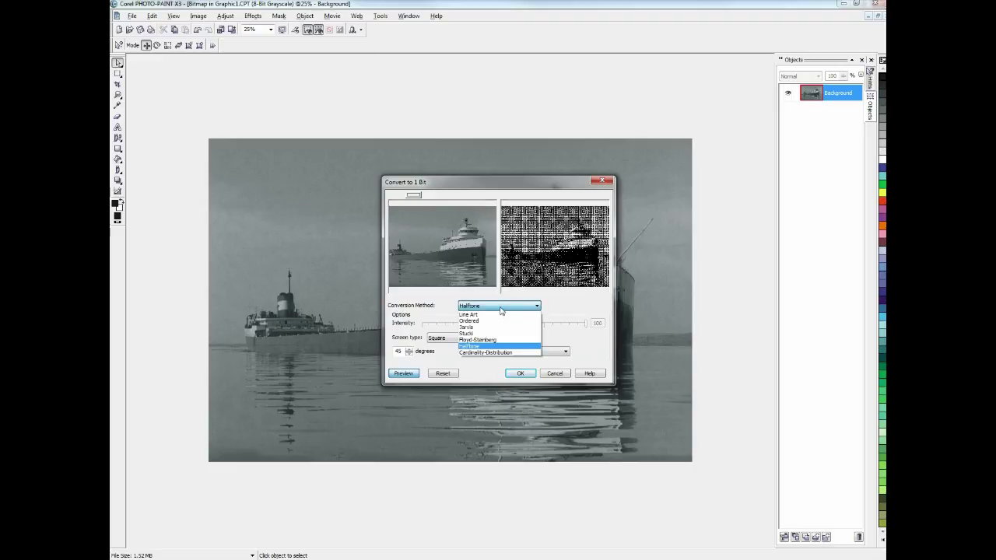
left_click(520, 310)
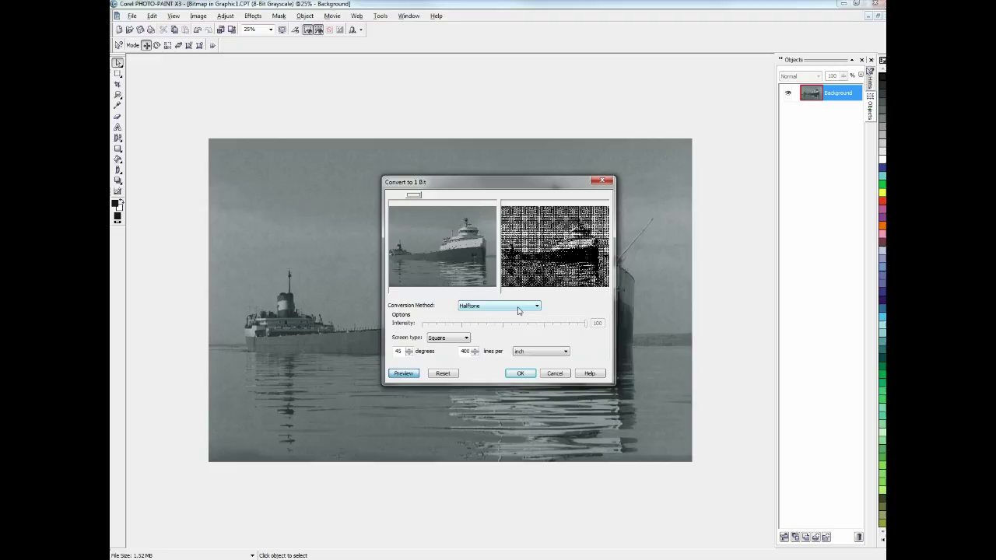
left_click(467, 339)
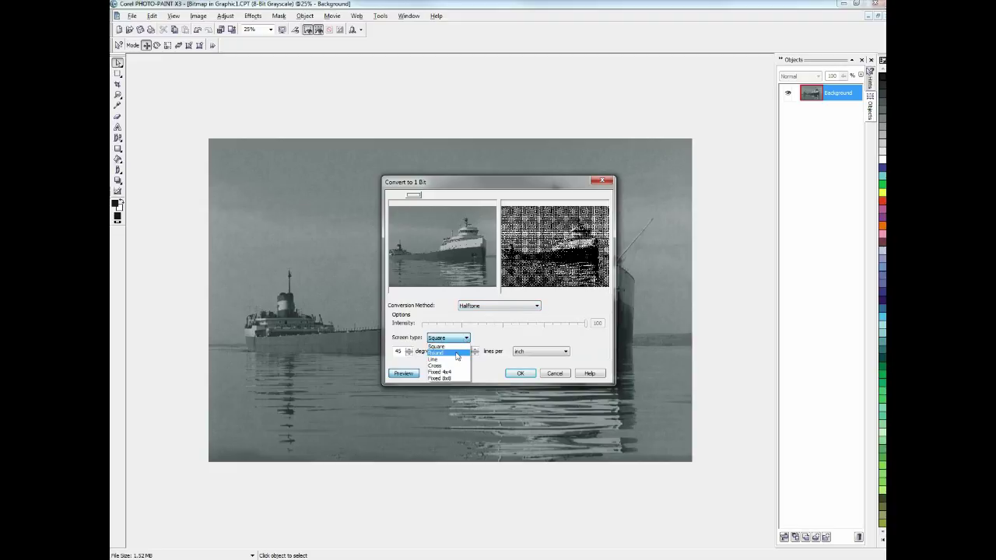
left_click(457, 354)
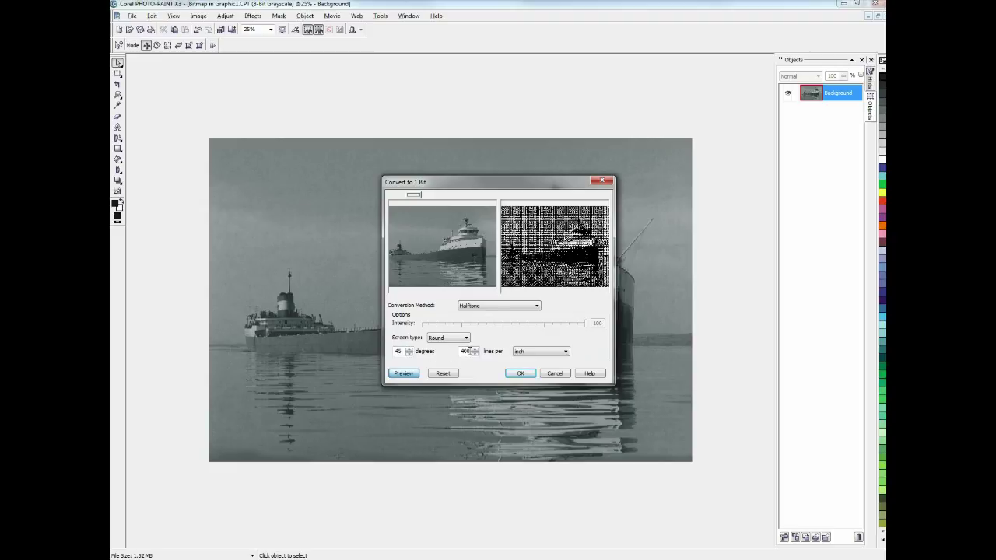
double_click(465, 351)
type("55")
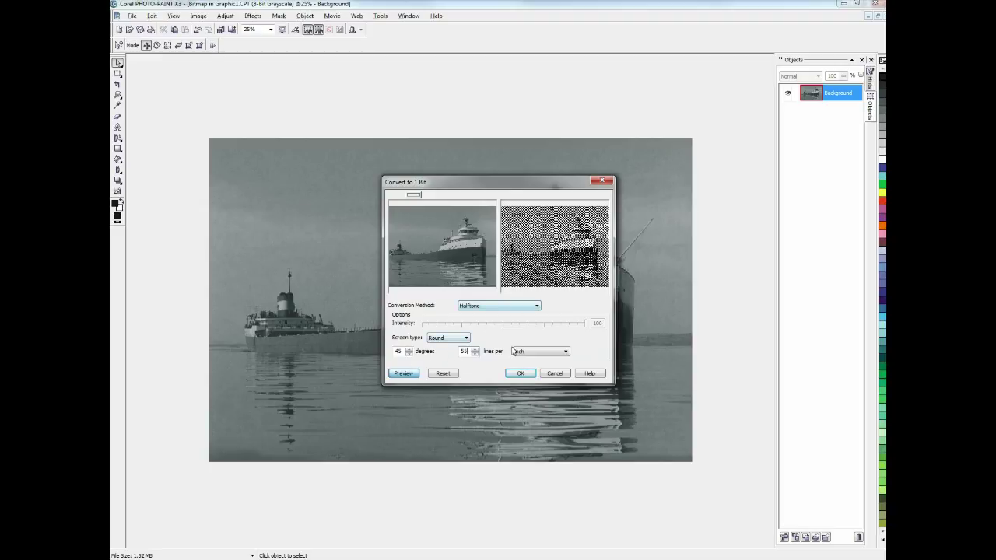
Apply the 1-bit halftone, then close the image and save the changes back to CorelDRAW
left_click(520, 373)
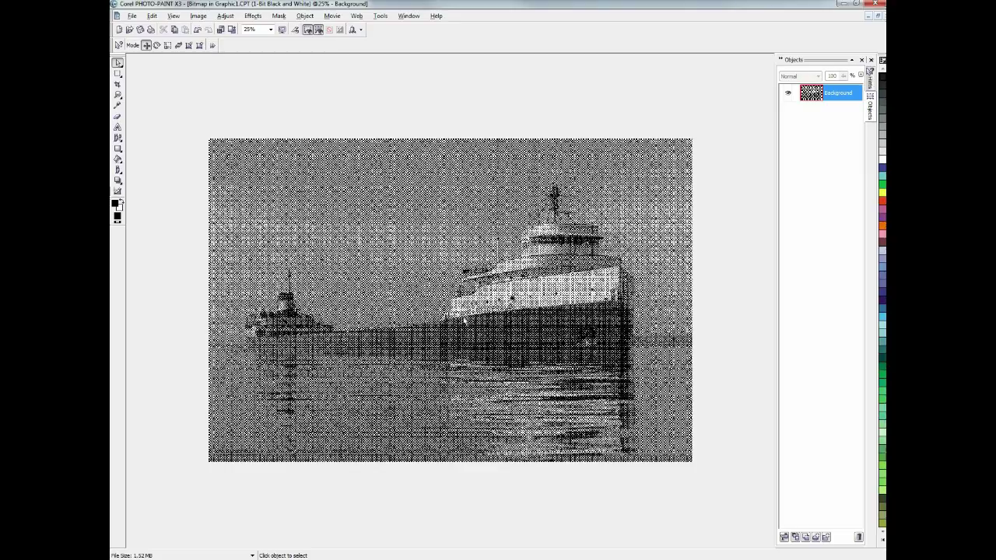
scroll(463, 322, "up", 3)
left_click(874, 5)
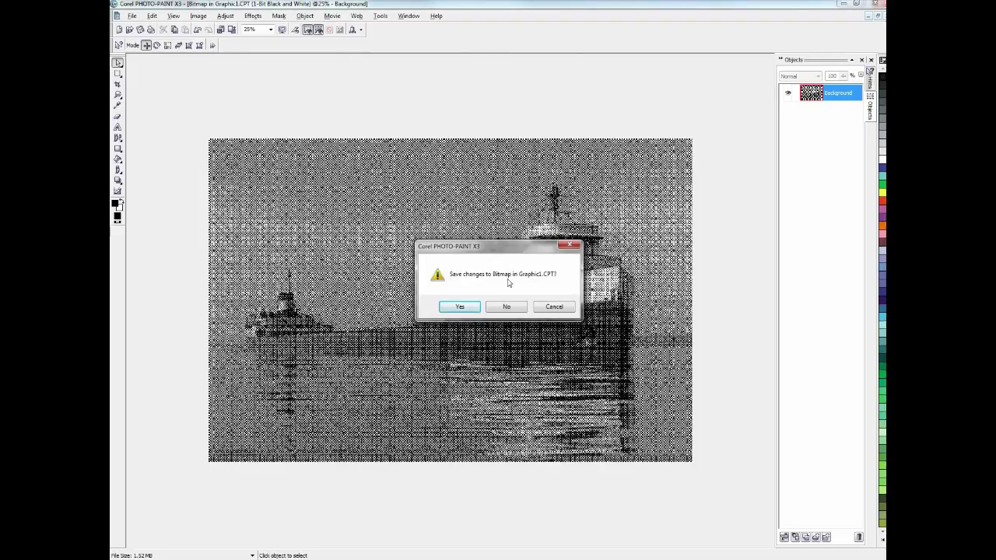
left_click(461, 308)
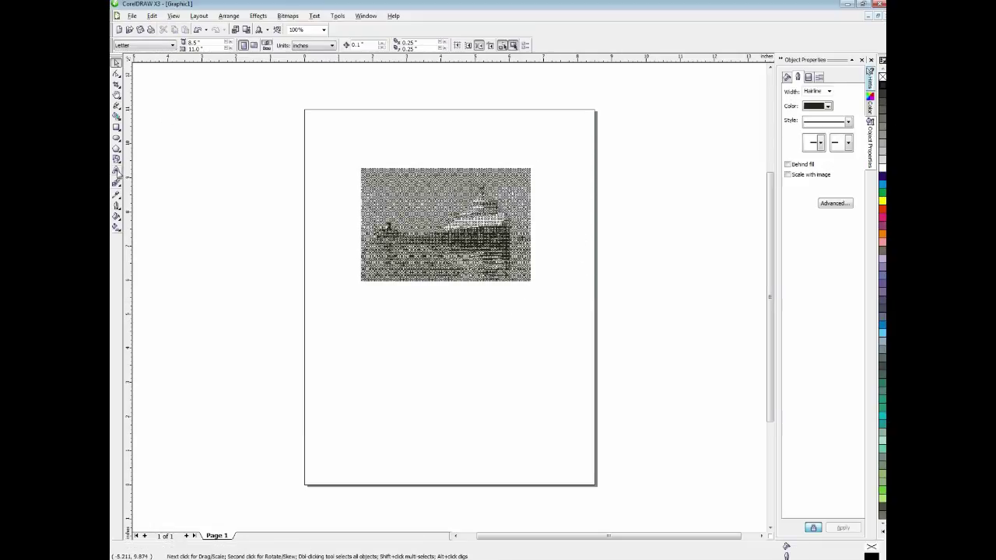
Add 'EDMUND FITZGERALD' below the photo in Britannic Bold, centred under it
left_click(117, 170)
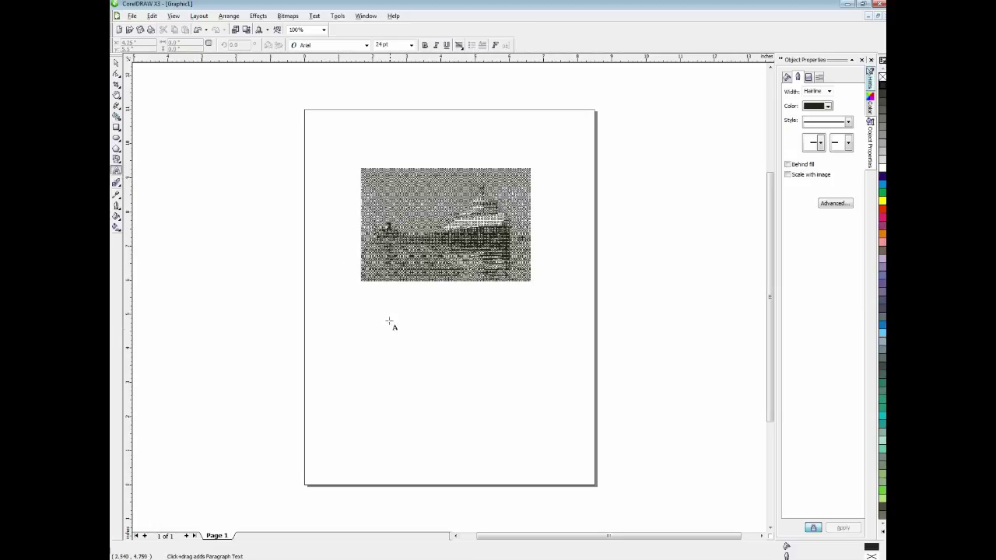
left_click(361, 311)
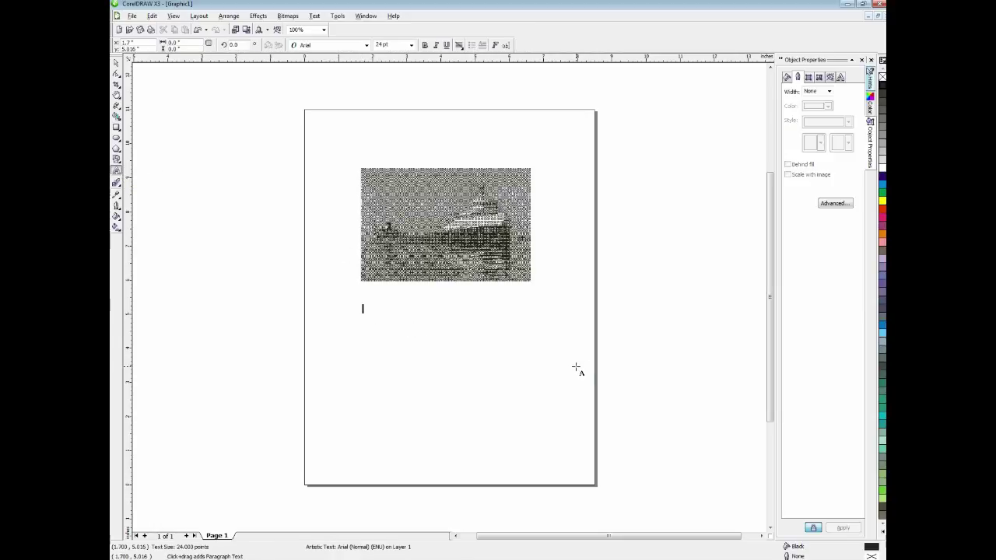
type("EDMUND FITZ")
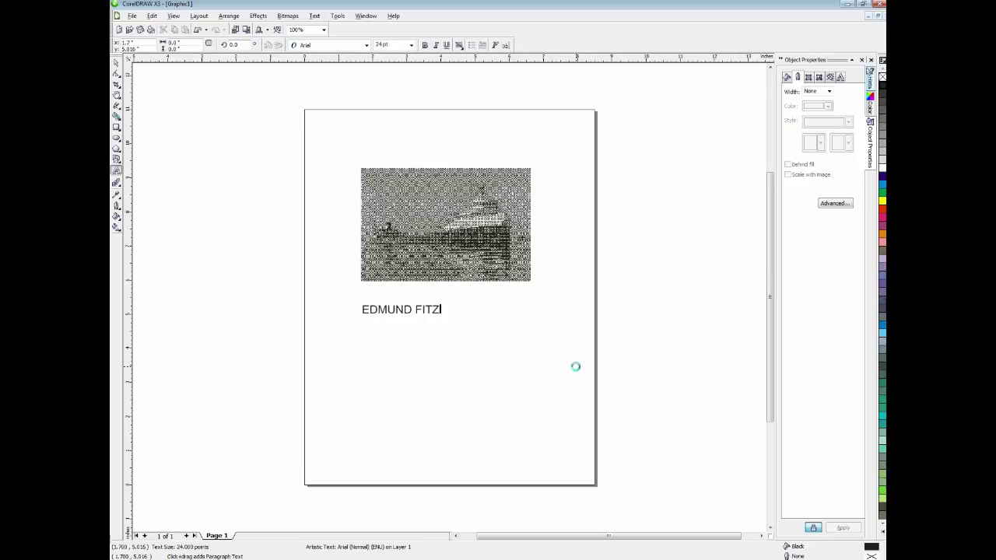
type("GERALD")
left_click(116, 63)
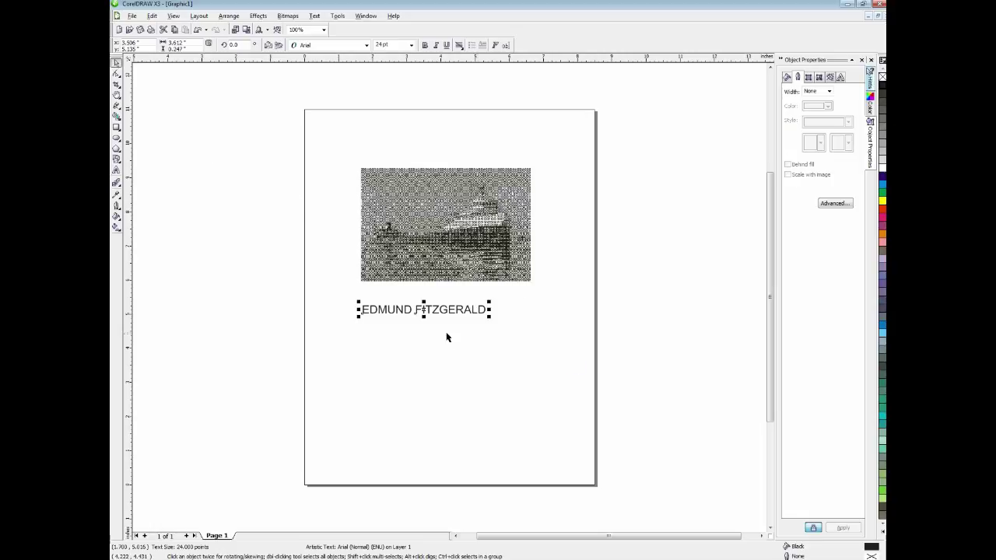
left_click_drag(461, 308, 481, 300)
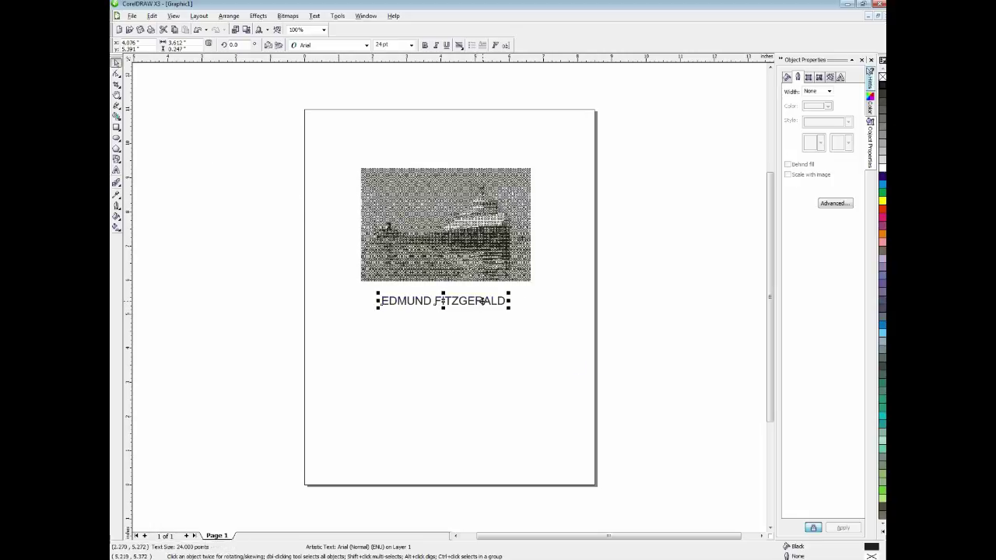
left_click(366, 45)
left_click(353, 70)
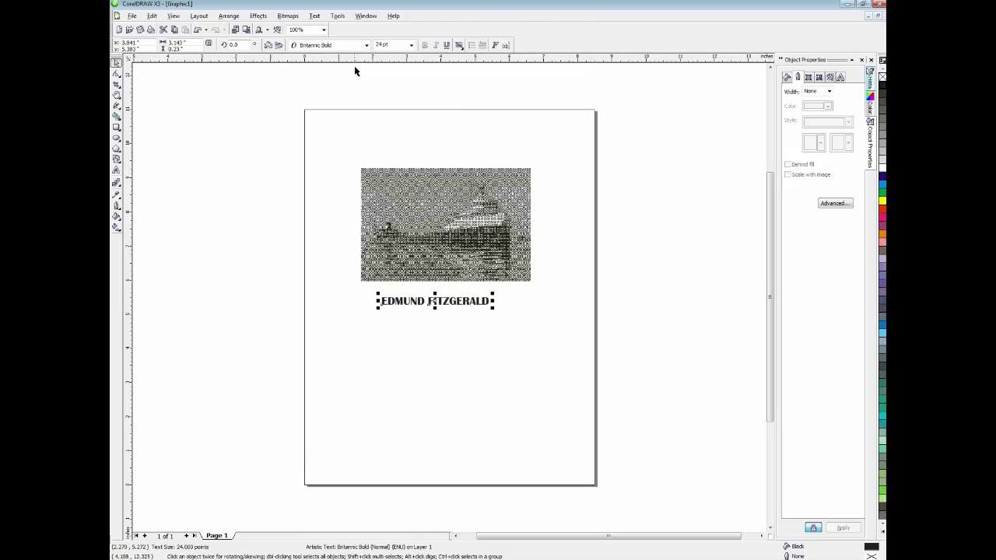
Scale the title up to about 115% and nudge it slightly upward
left_click_drag(494, 306, 534, 318)
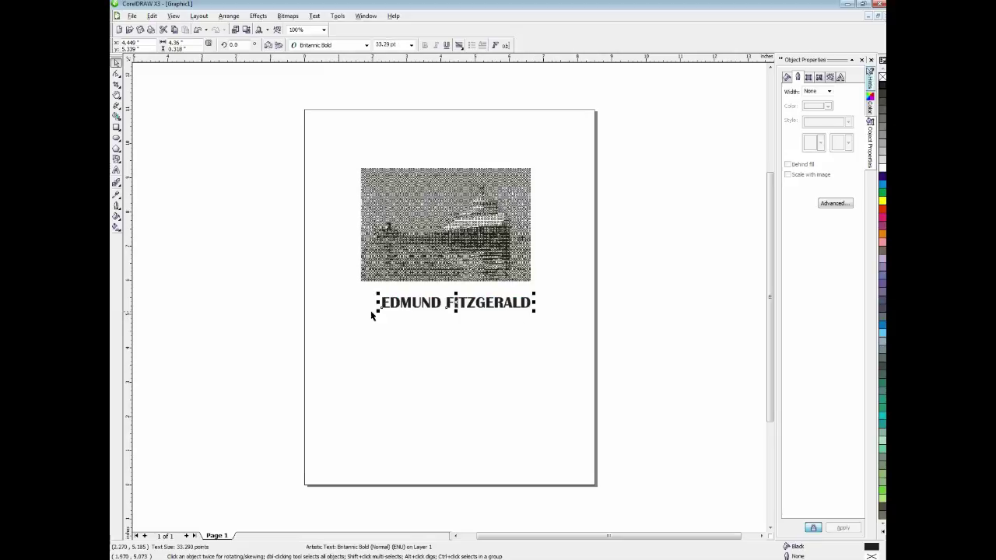
left_click_drag(378, 311, 355, 316)
left_click_drag(474, 304, 474, 299)
left_click(483, 352)
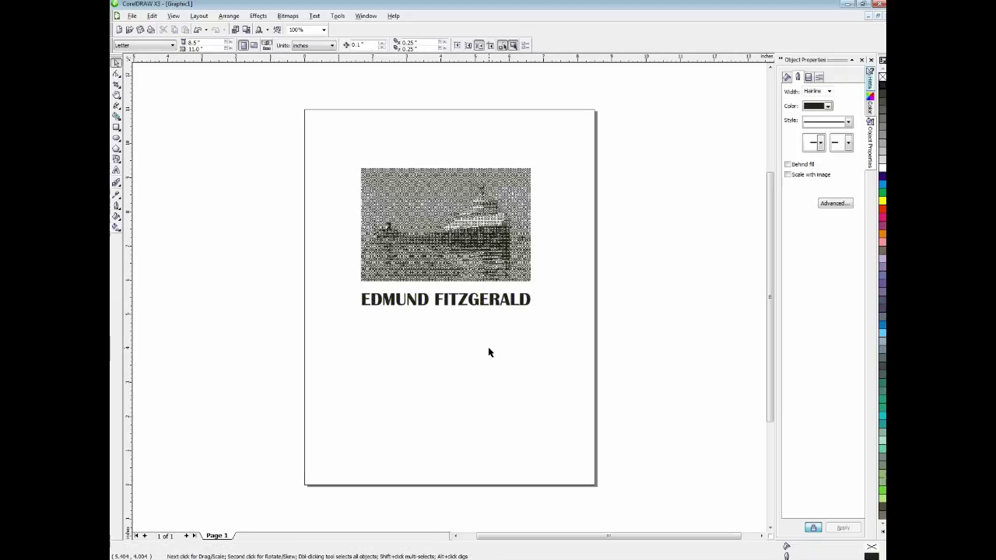
Type the 'NOVEMBER 10, 1975' date below the title in Times New Roman Bold
left_click(117, 171)
left_click(387, 345)
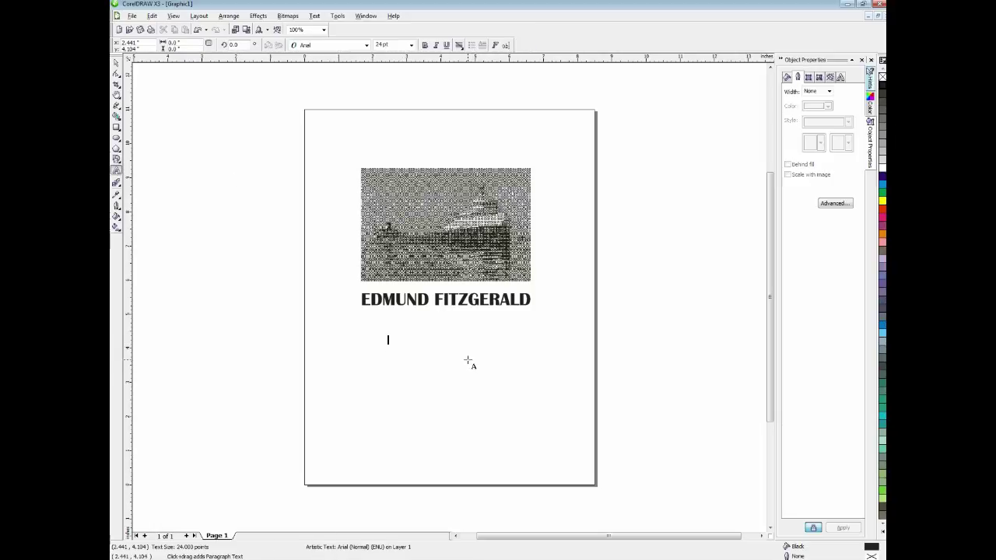
type("NOVEMBER 10, 1975")
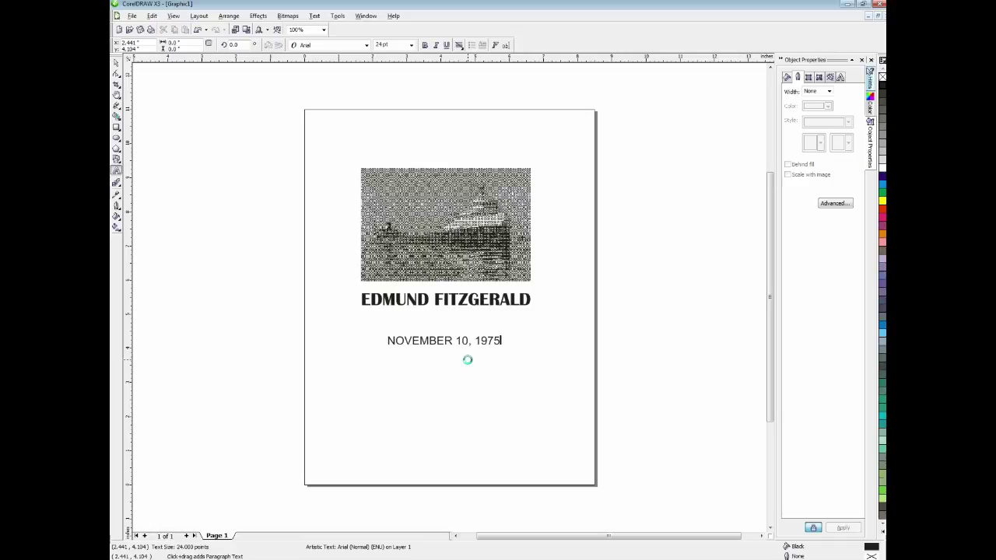
key("ctrl+a")
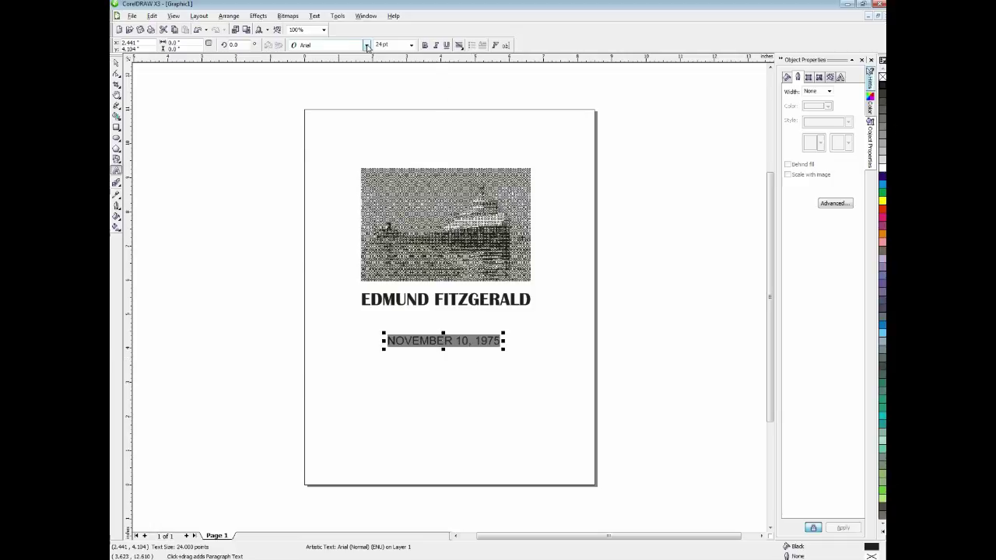
left_click(367, 47)
mouse_move(436, 75)
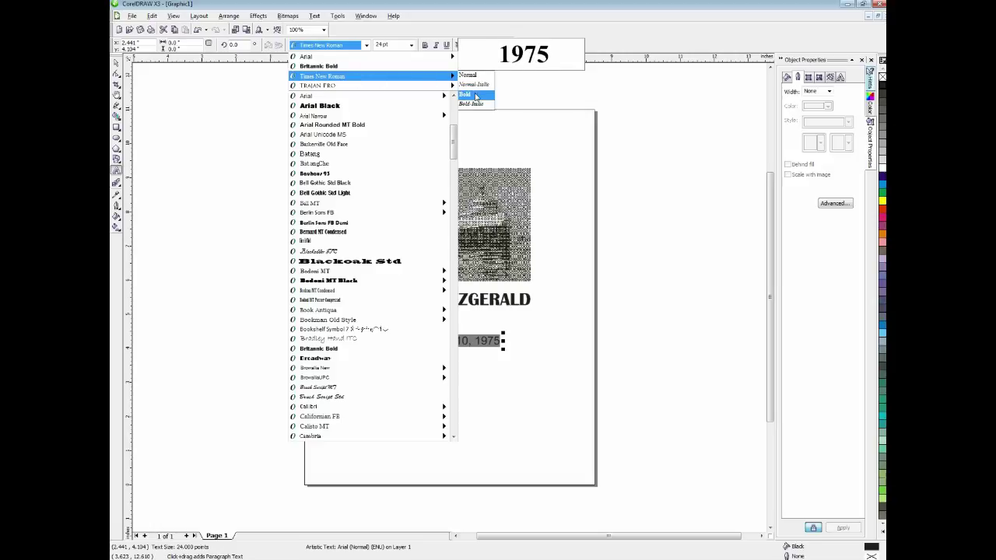
left_click(477, 96)
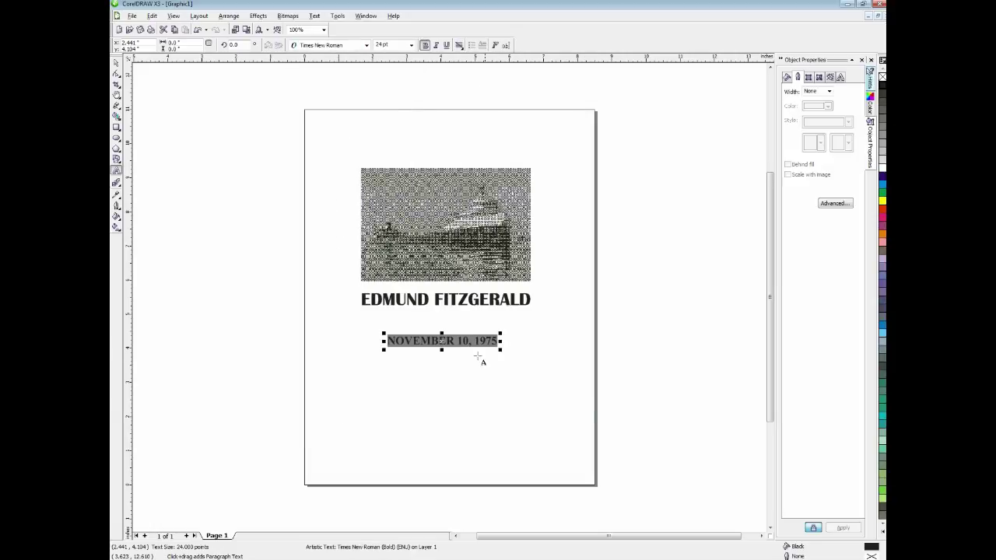
Move the date up under the title, then shift photo, title and date lower on the page
left_click(116, 62)
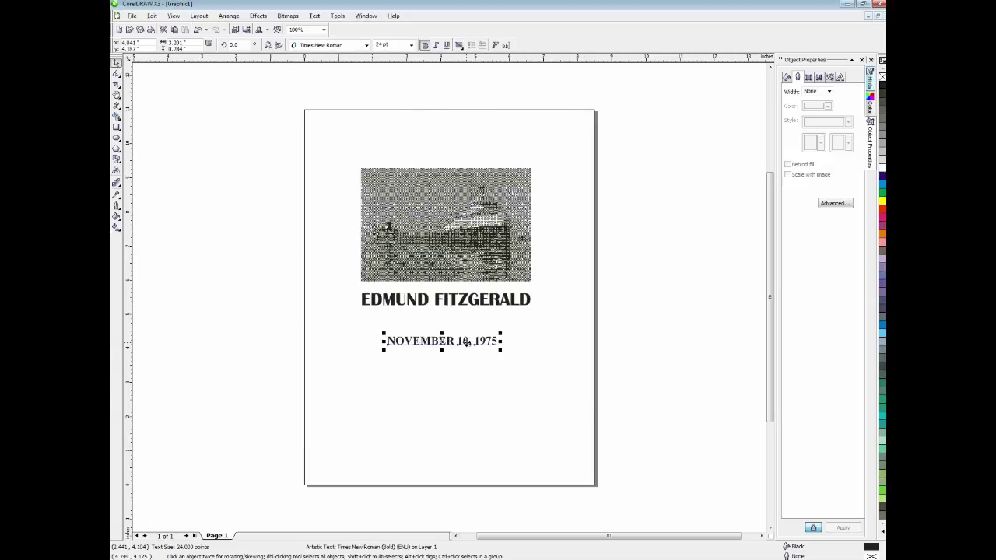
left_click_drag(467, 341, 468, 323)
left_click(482, 367)
left_click(486, 323)
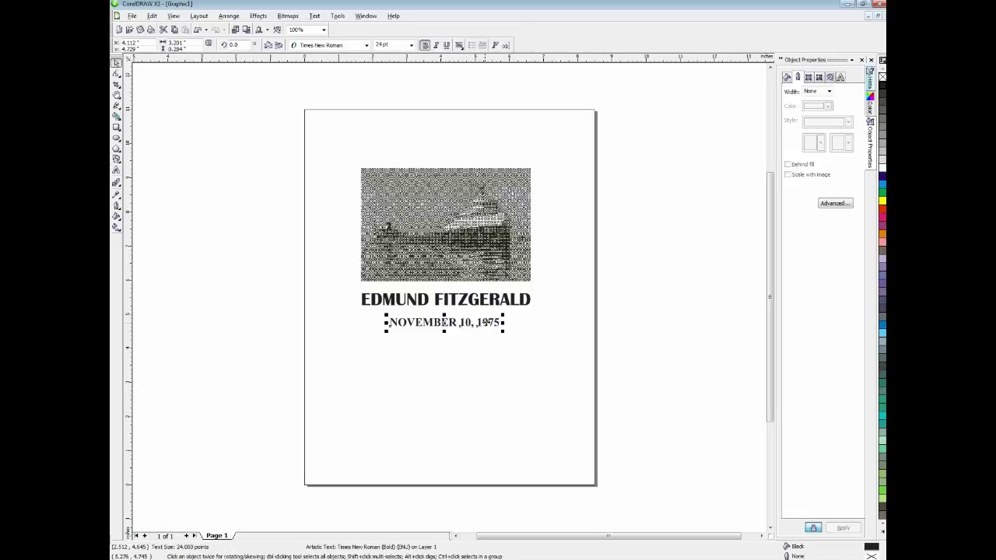
left_click(508, 305, "shift")
left_click(521, 238, "shift")
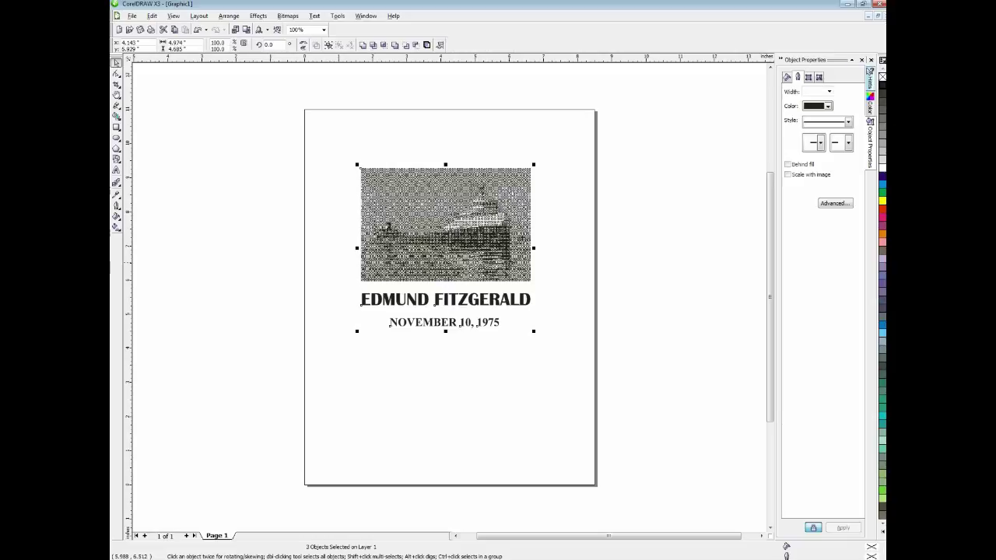
left_click_drag(521, 237, 523, 271)
left_click(568, 256)
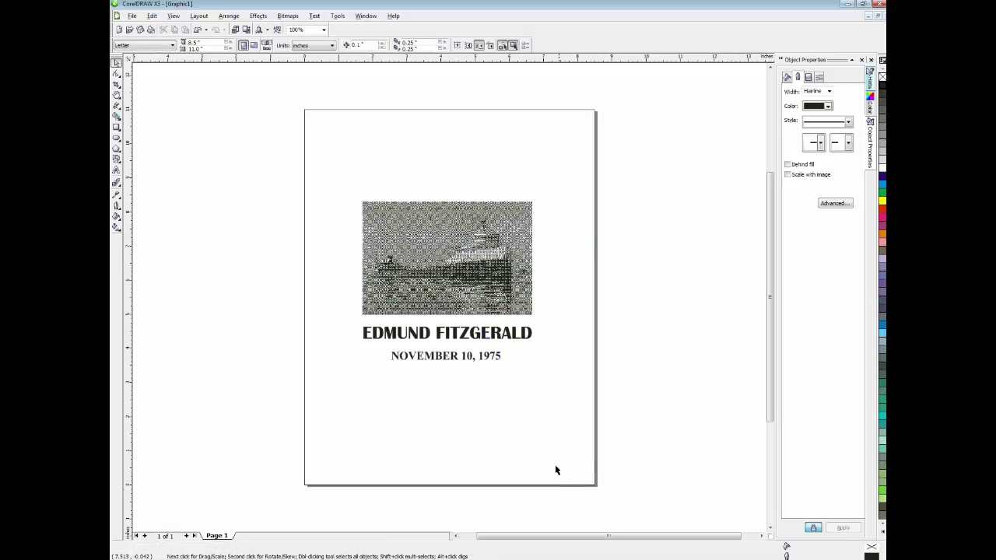
left_click(131, 15)
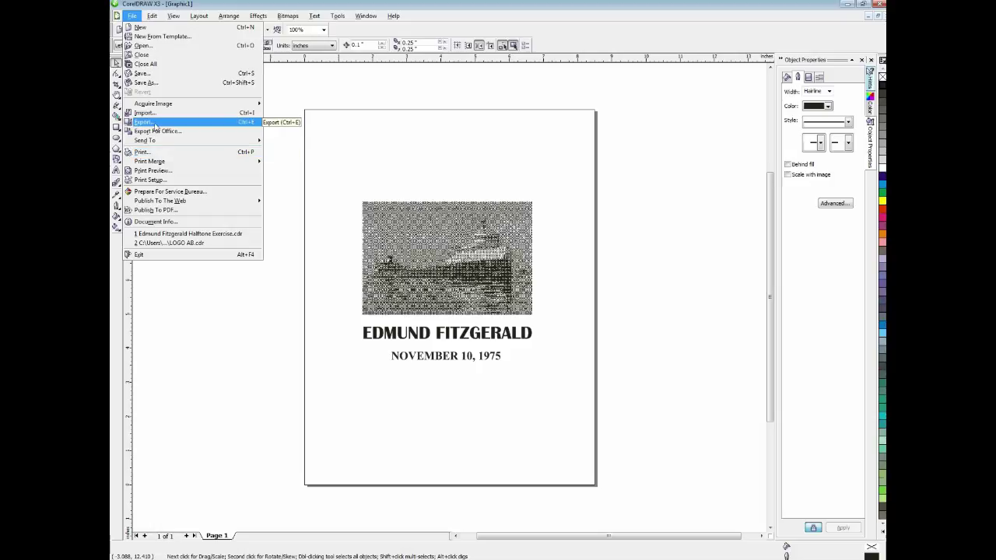
Set up the page export to the Desktop as TIF - TIFF Bitmap, renaming Graphic1 to FITZ
left_click(155, 123)
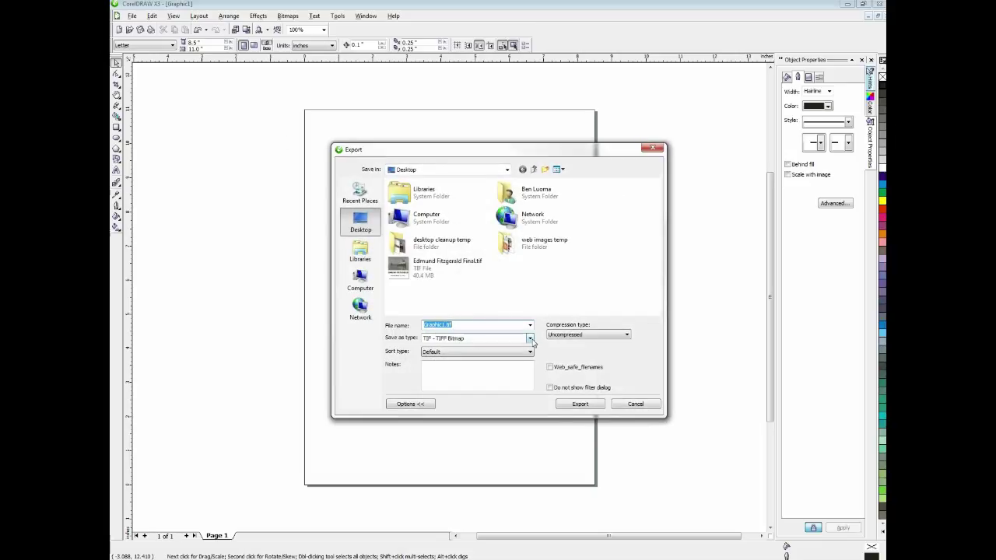
left_click(530, 339)
left_click_drag(530, 388, 529, 357)
scroll(459, 392, "down", 5)
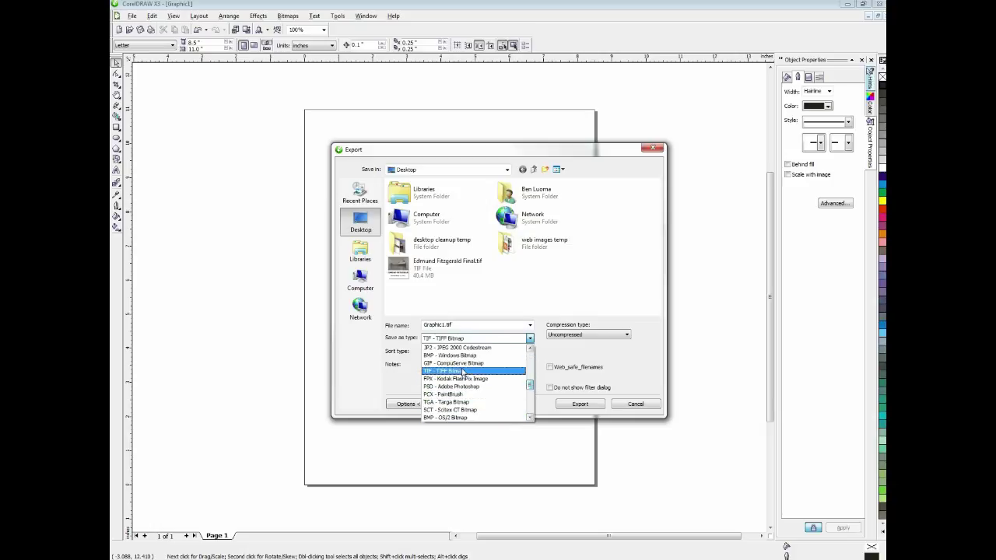
left_click(452, 371)
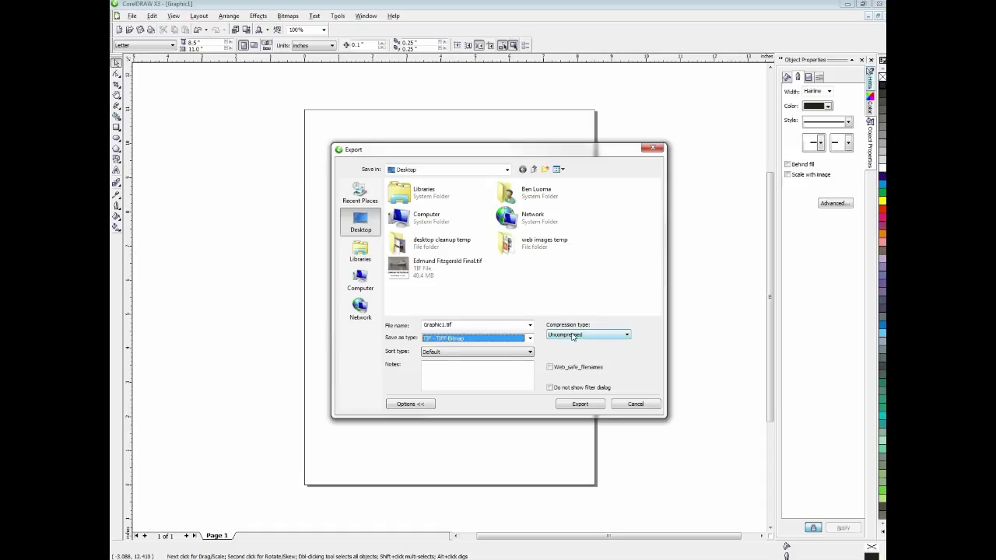
double_click(445, 324)
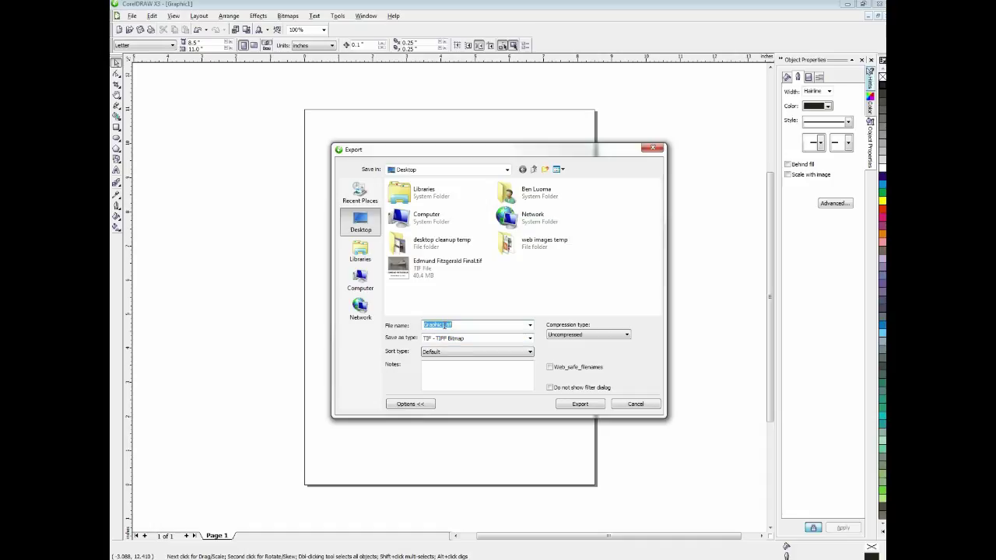
left_click(444, 324)
left_click_drag(445, 324, 420, 325)
type("FITZ")
Export FITZ.tif at 800 dpi in RGB Color (24-bit), with transparent background left unchecked
left_click(579, 404)
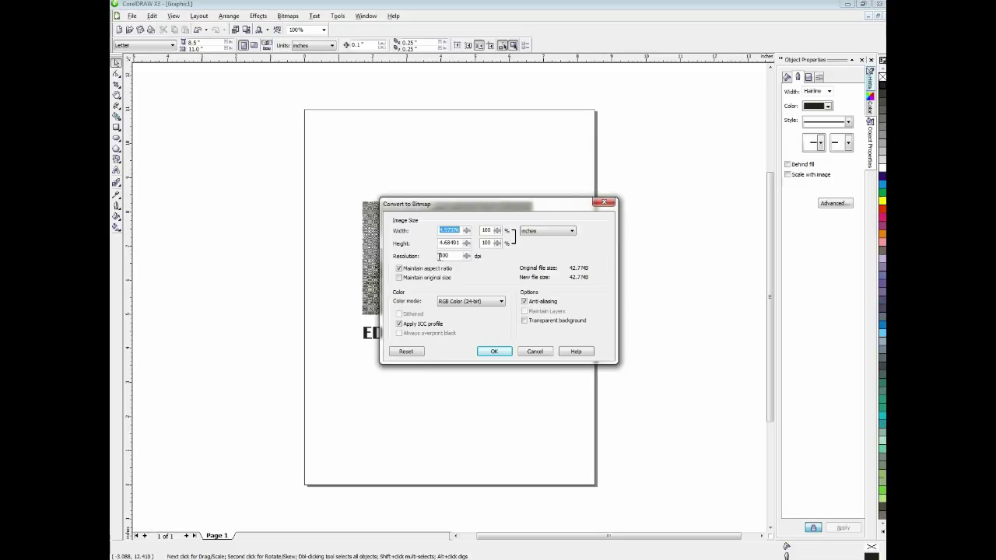
left_click_drag(449, 255, 437, 259)
left_click(525, 321)
left_click(526, 321)
left_click(496, 351)
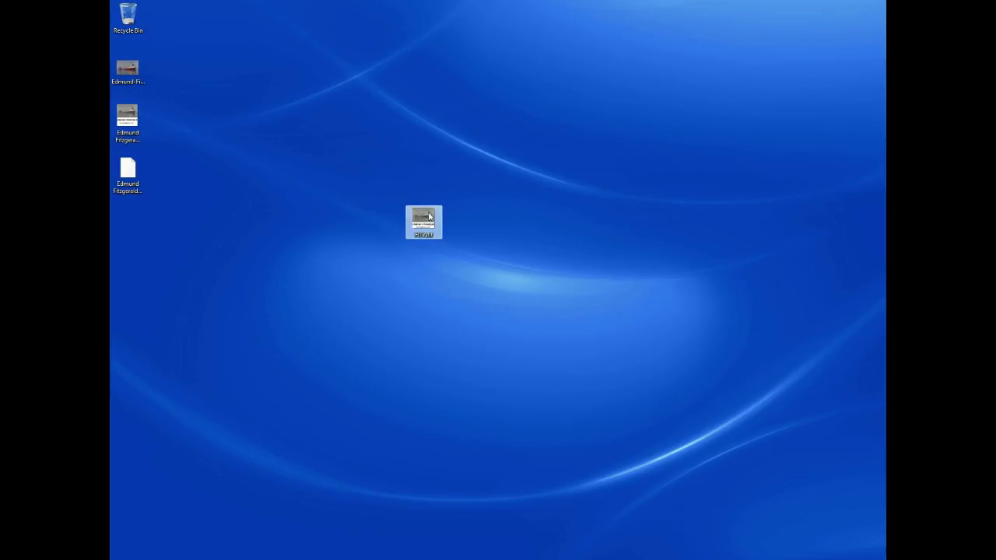
Open the desktop's FITZ.tif in Windows Photo Viewer
right_click(429, 217)
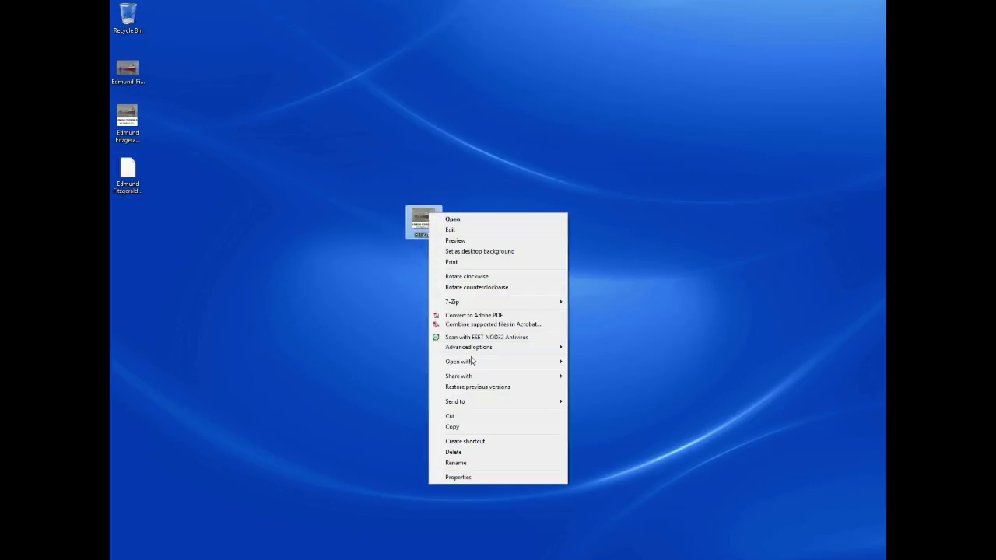
mouse_move(479, 363)
left_click(622, 451)
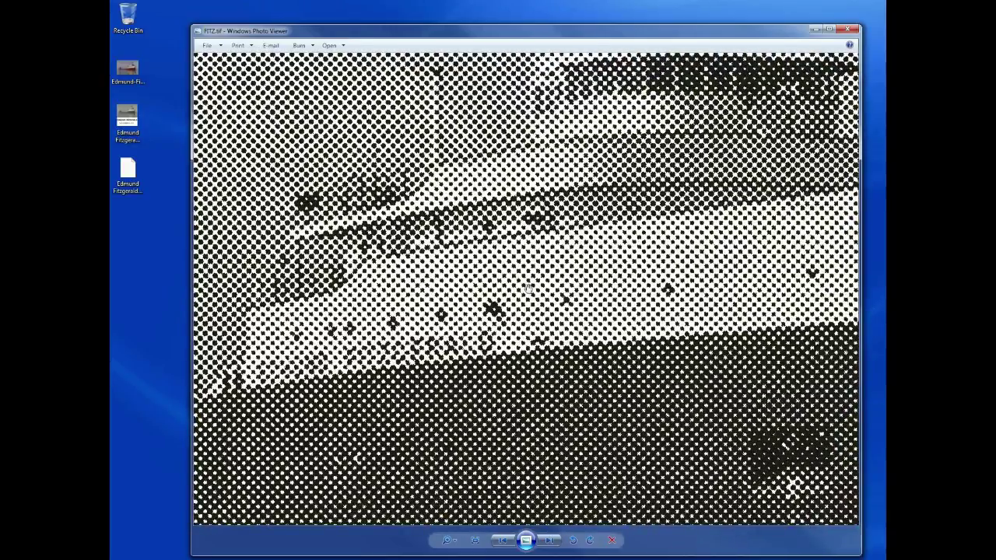
View FITZ.tif at actual size, fit it back to the window, then close the viewer
scroll(559, 288, "down", 1)
scroll(559, 288, "down", 4)
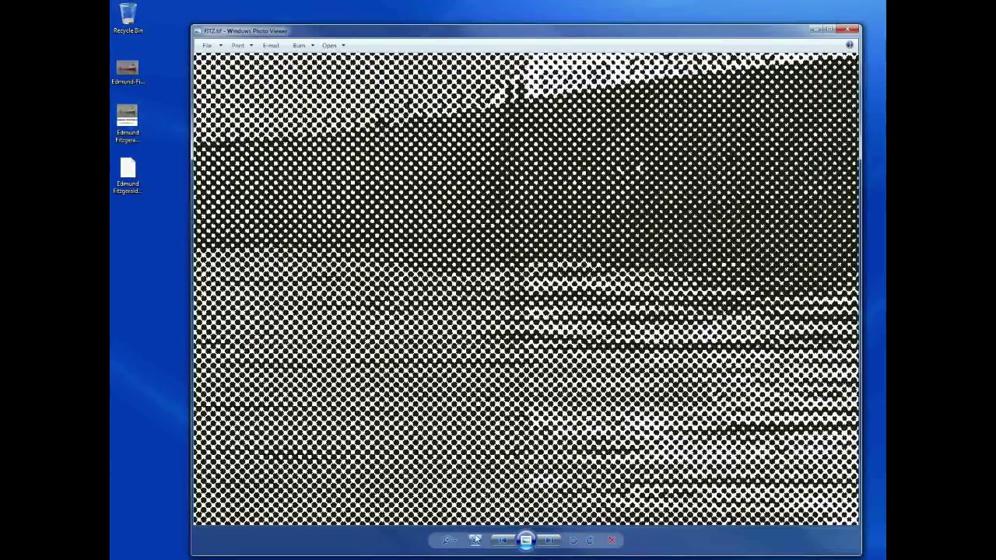
left_click(475, 541)
left_click(475, 539)
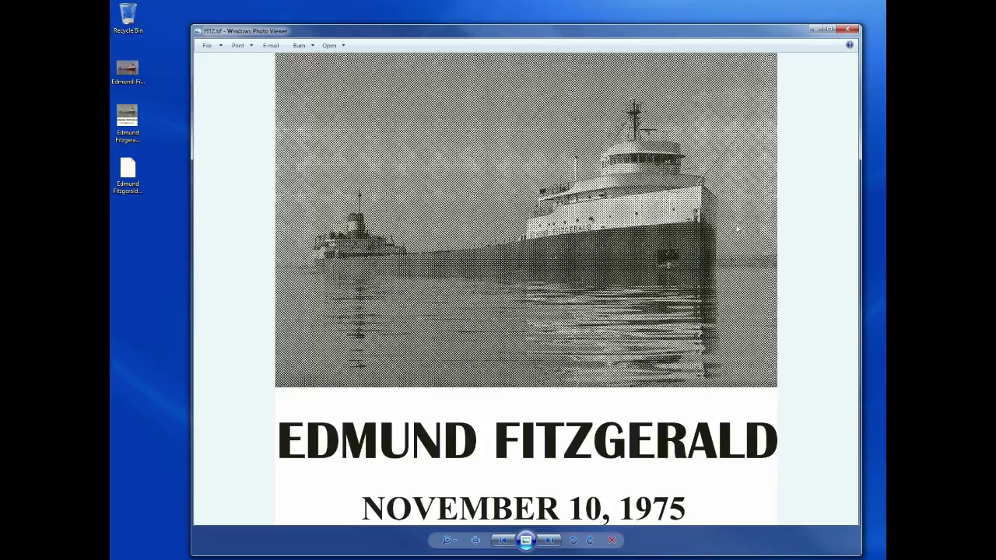
left_click(847, 29)
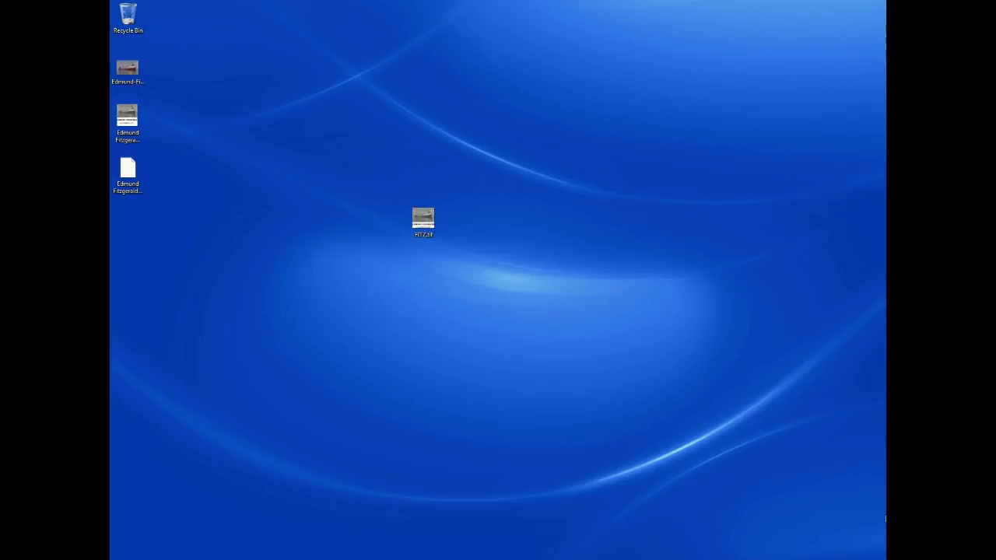